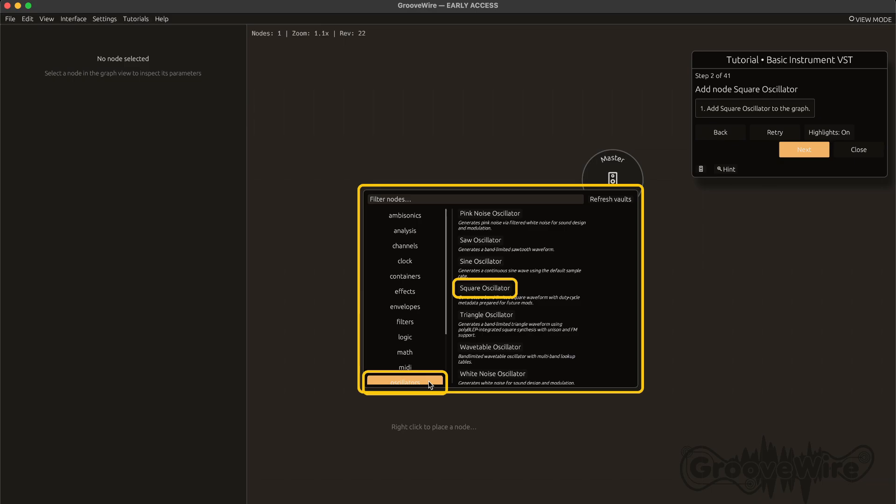
Add a Square Oscillator node and an ADSR Envelope node to the graph.
click(493, 289)
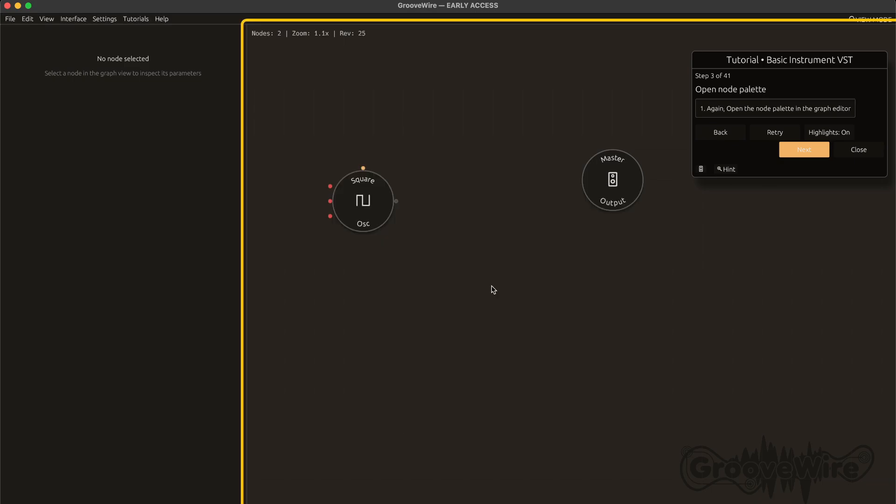
right_click(447, 234)
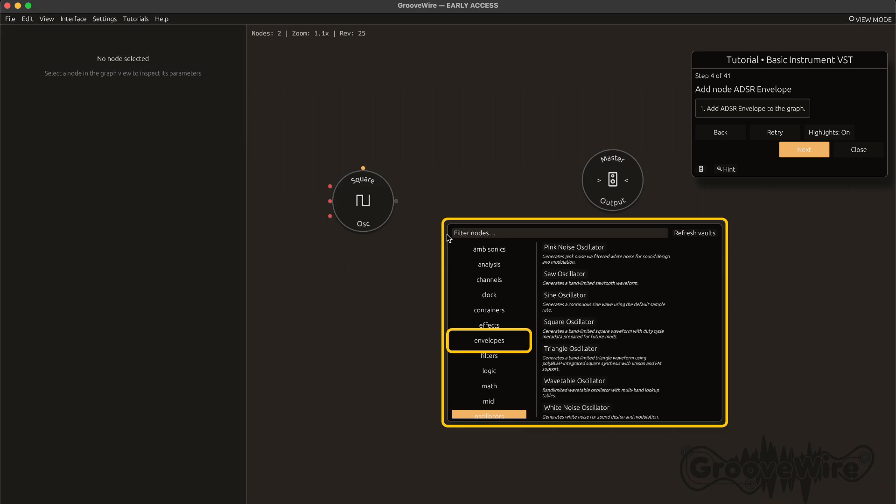
click(510, 341)
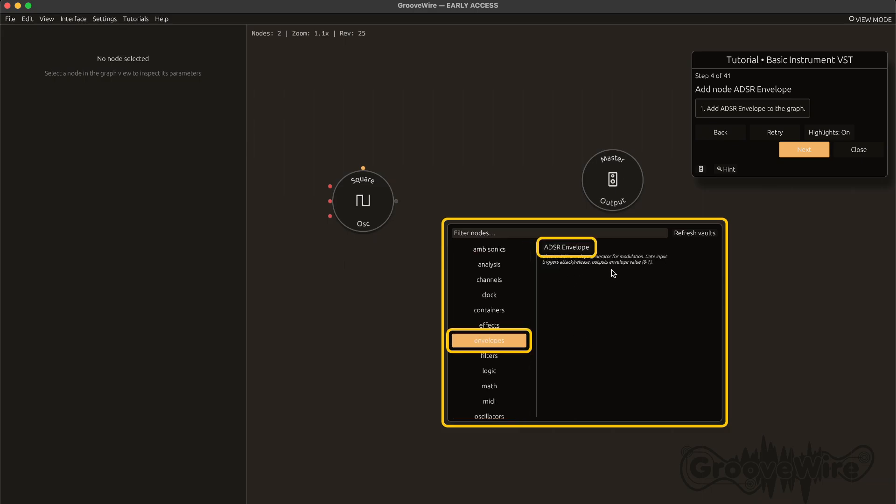
click(567, 250)
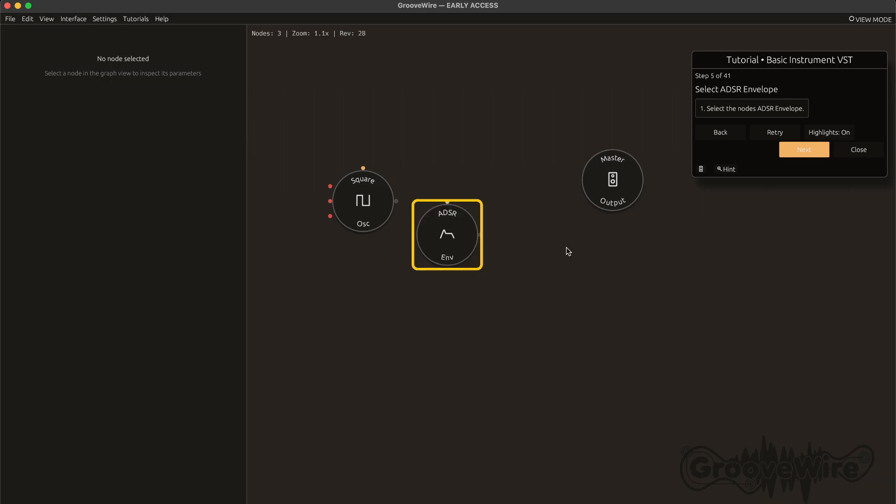
Set the ADSR Envelope's Attack Time to 0.2 and its Release Time to 0.6.
click(467, 234)
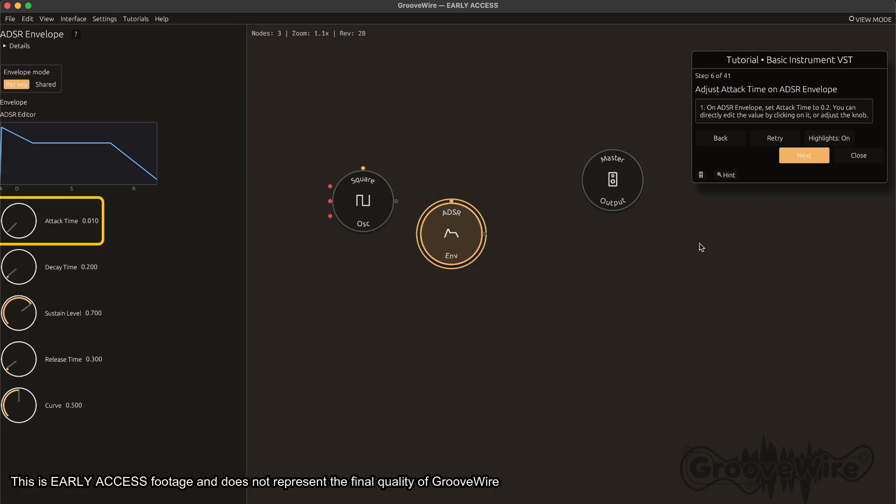
click(95, 220)
text(0)
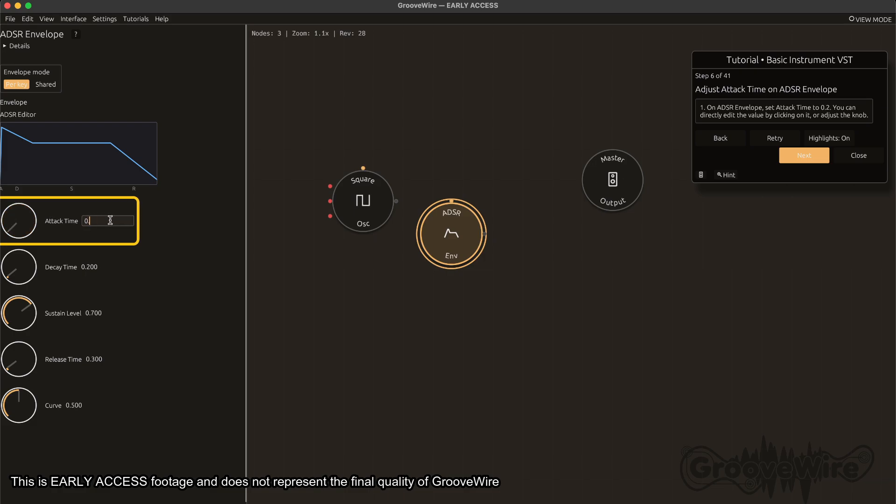
text(.2)
key(Return)
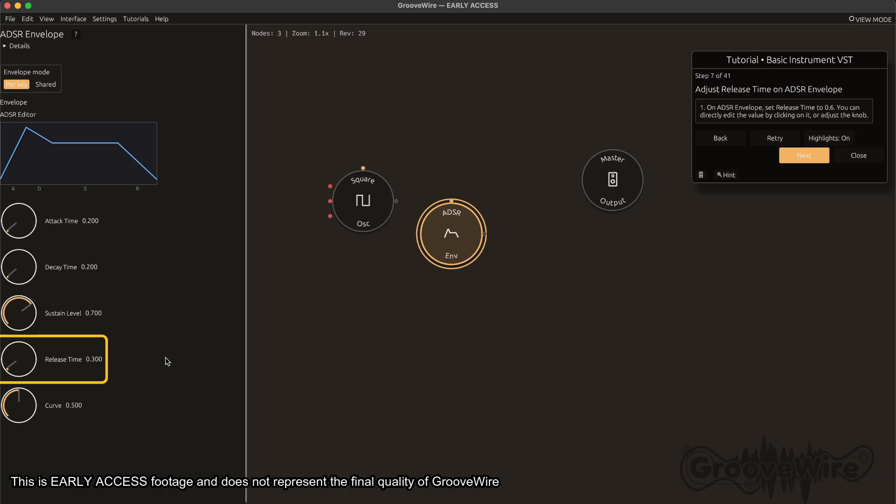
click(93, 359)
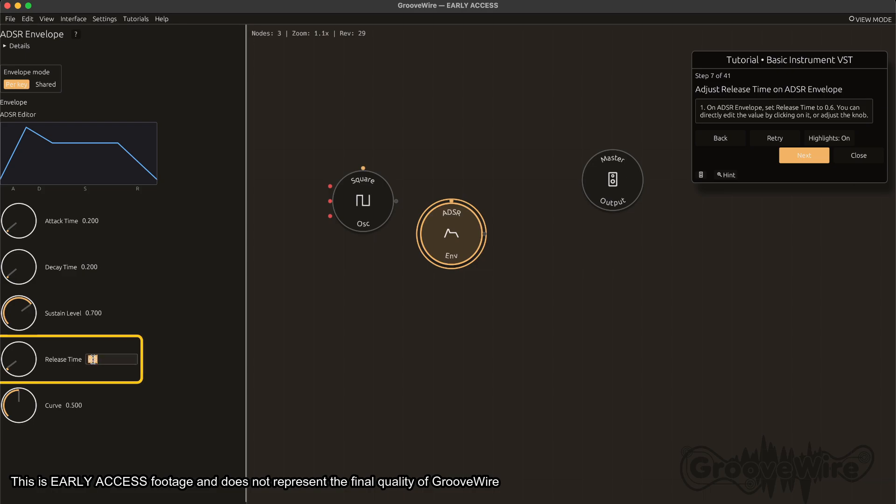
text(0.6)
key(Return)
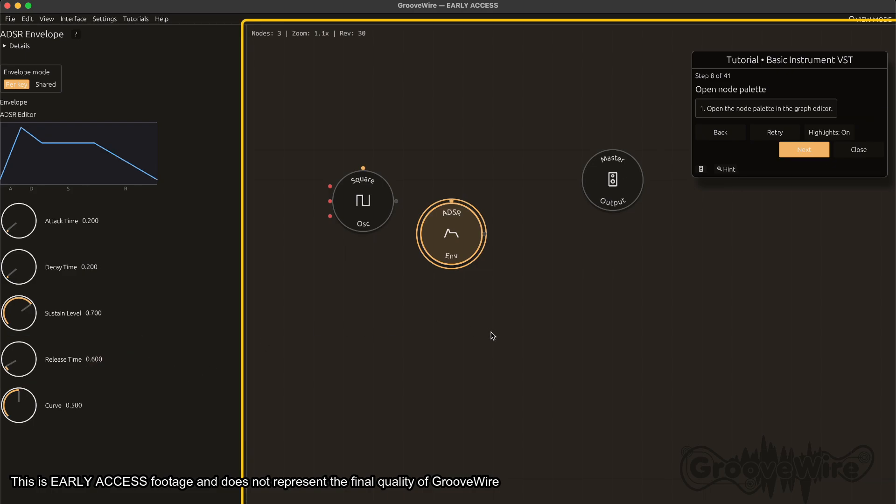
Add a MIDI Node to the graph and place it above the Square Oscillator and ADSR Envelope.
right_click(554, 264)
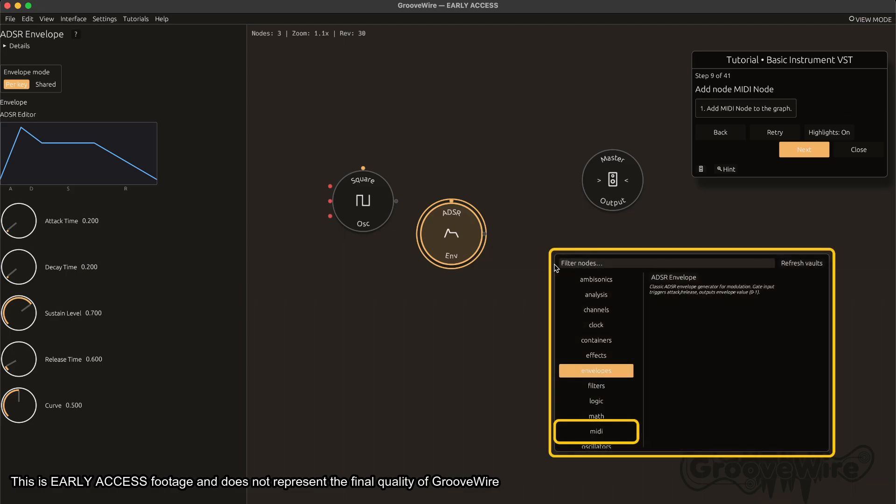
click(609, 431)
click(670, 278)
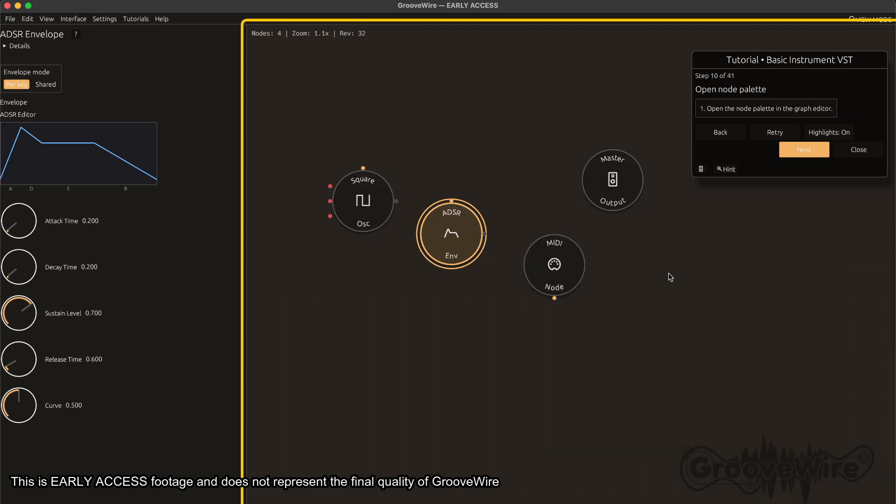
drag(576, 276, 434, 112)
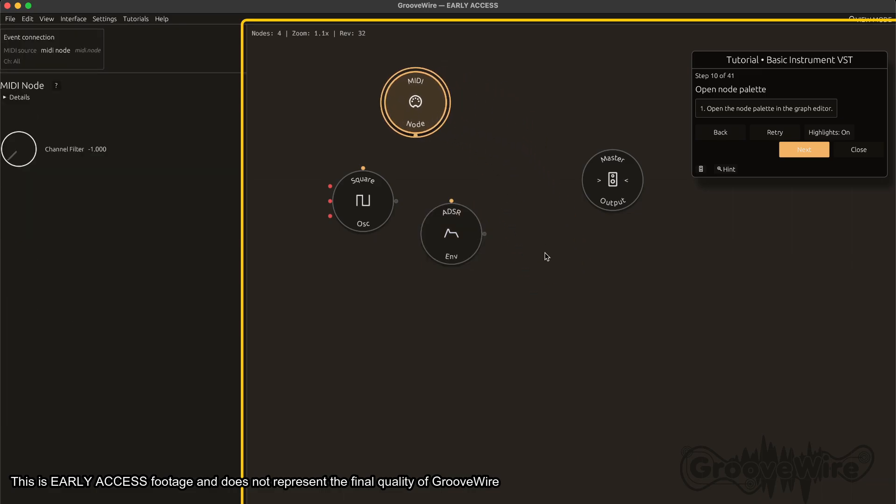
Add an Auto Filter node and arrange it and the Master Output in a row to the right of the ADSR Envelope.
right_click(514, 155)
click(555, 274)
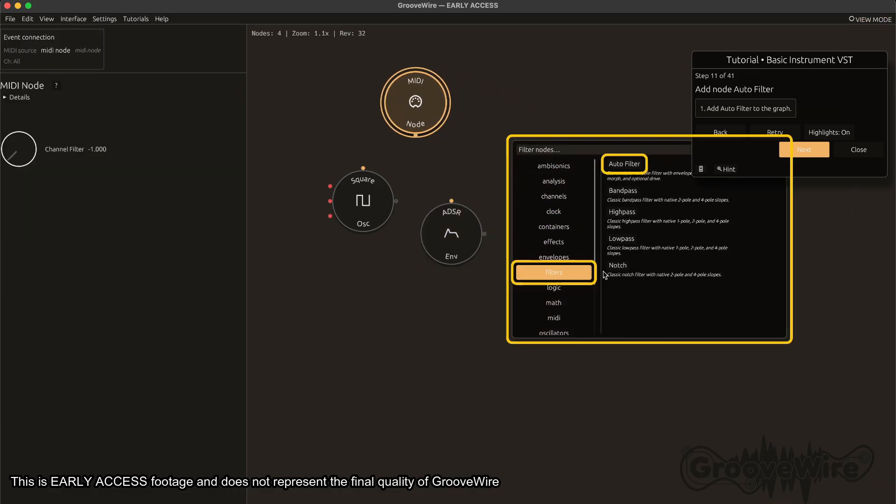
click(624, 164)
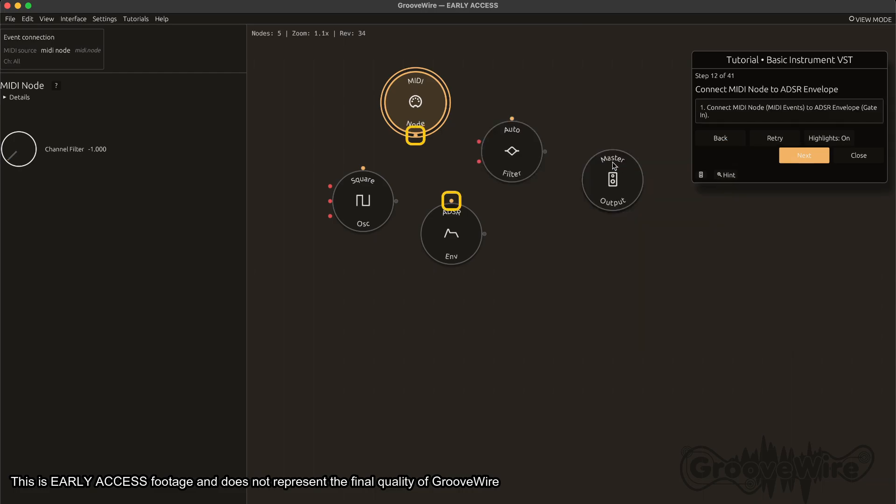
drag(532, 173, 568, 267)
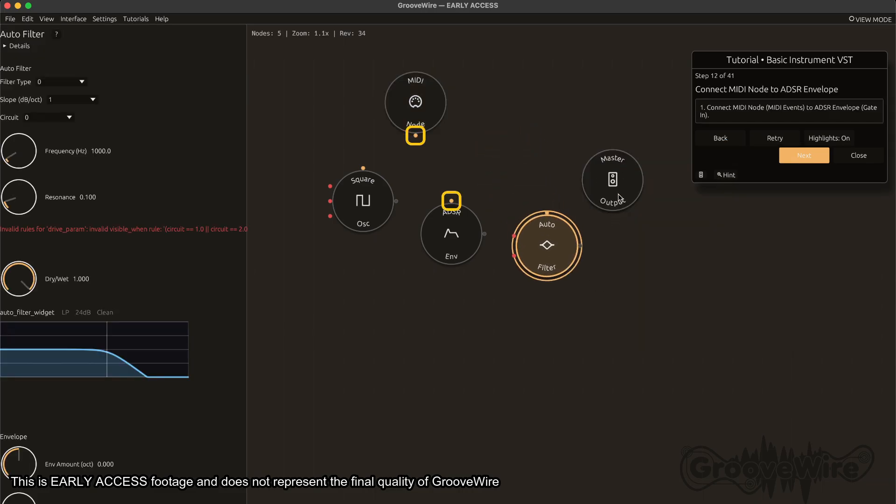
drag(627, 200, 656, 253)
click(478, 131)
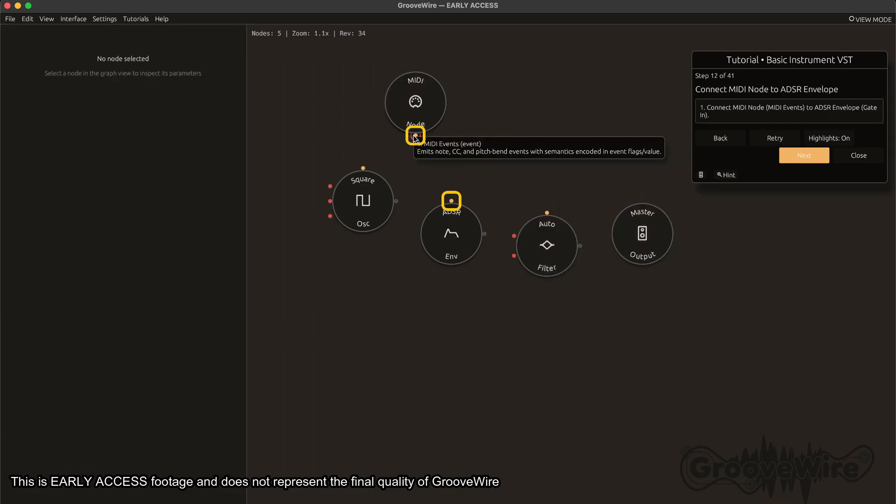
Place the MIDI Node directly above the ADSR Envelope and connect its MIDI Events output to the envelope's Gate In.
drag(438, 110, 453, 210)
click(498, 154)
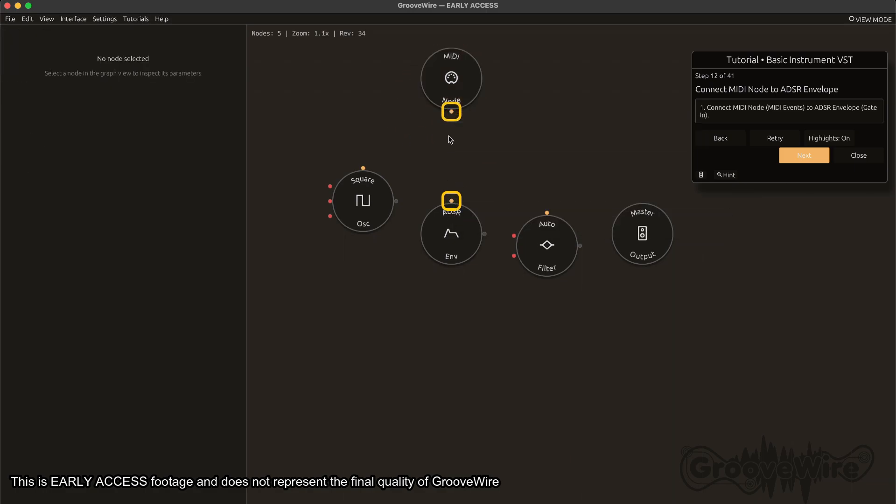
drag(452, 112, 451, 201)
Reposition the Square Oscillator between the ADSR Envelope and Auto Filter, and connect the MIDI Node's MIDI Events to its Events input.
drag(369, 205, 531, 177)
drag(461, 242, 377, 241)
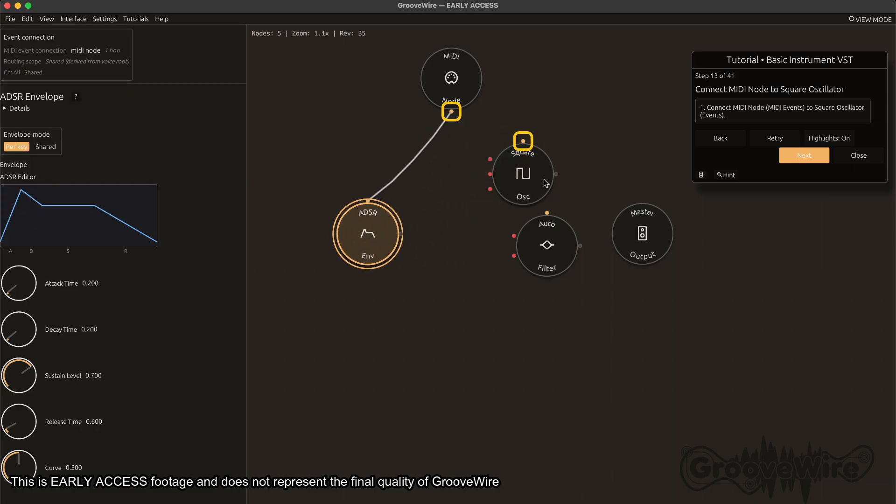
drag(532, 184, 473, 222)
click(456, 304)
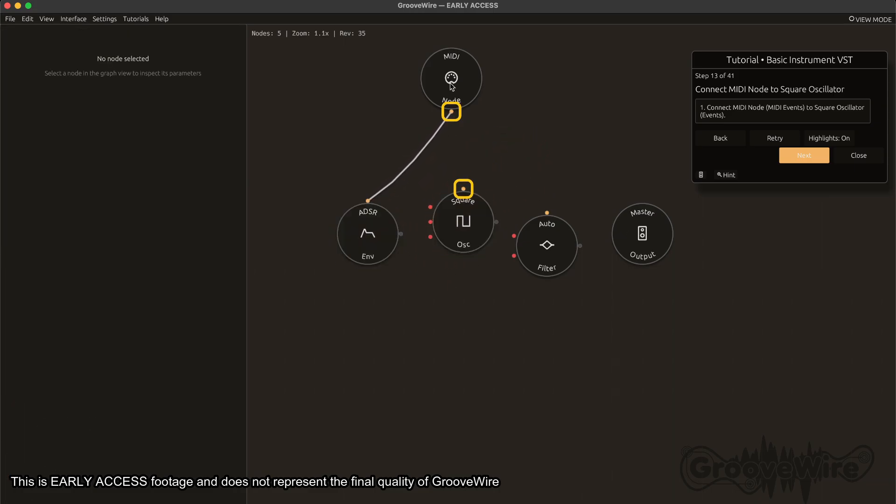
drag(452, 112, 464, 189)
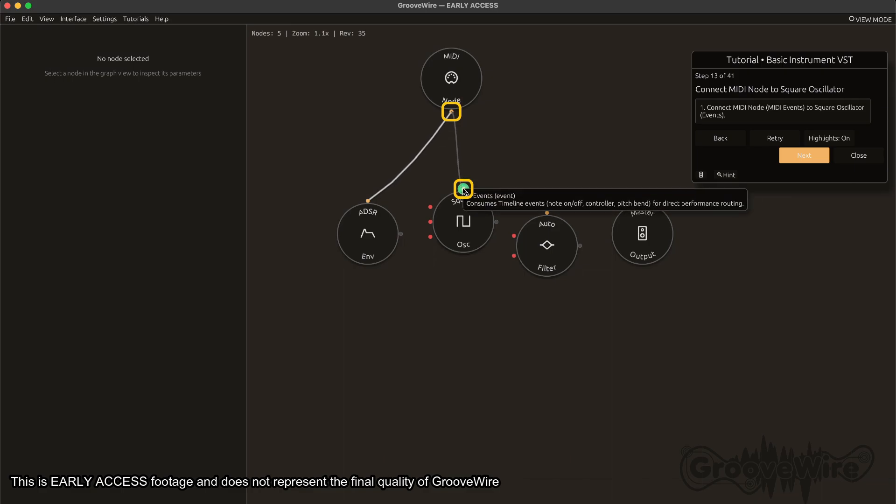
Connect the ADSR Envelope's Value Out to the Square Oscillator's Amplitude, and the oscillator's Audio Out to the Auto Filter's Input, aligning the nodes.
drag(485, 83, 373, 115)
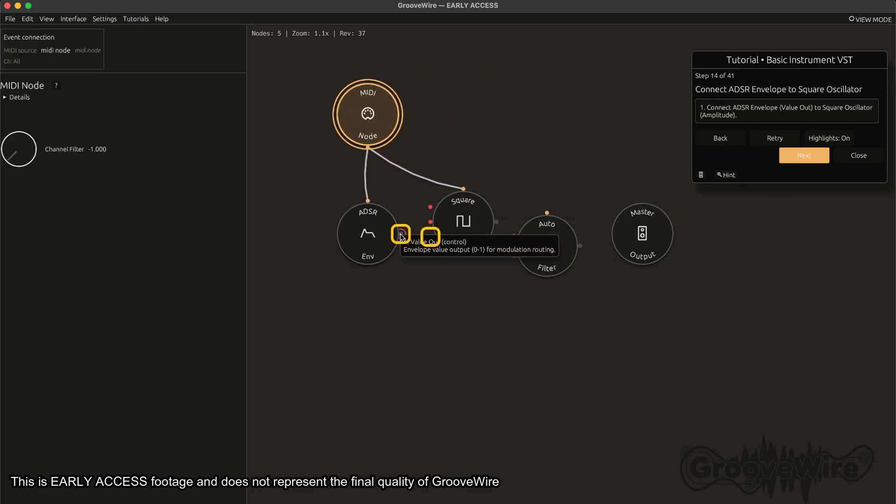
drag(401, 237, 436, 239)
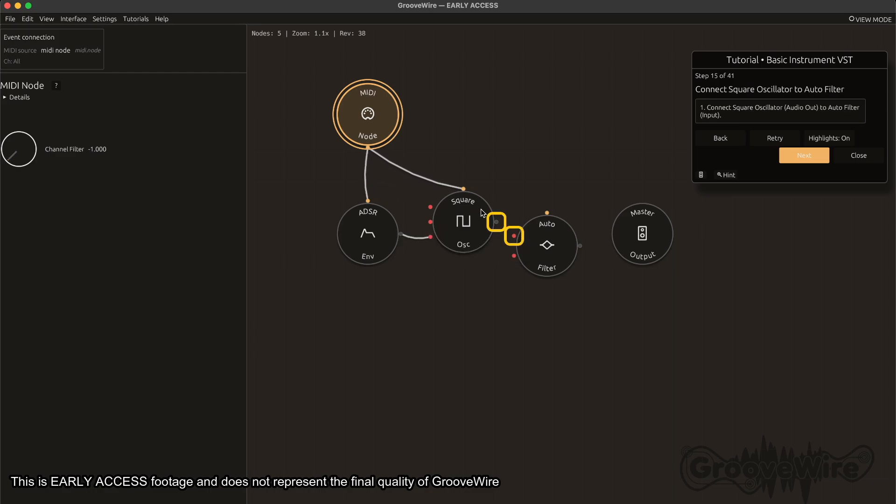
drag(547, 252, 557, 233)
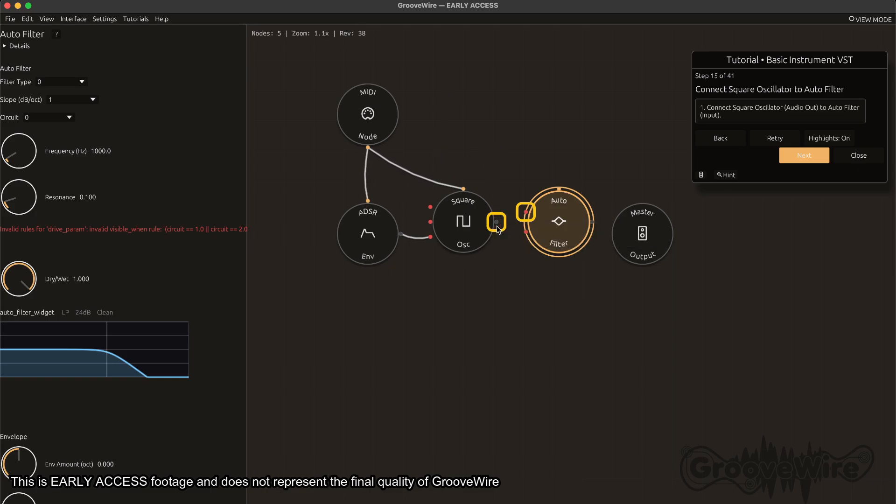
drag(497, 226, 526, 212)
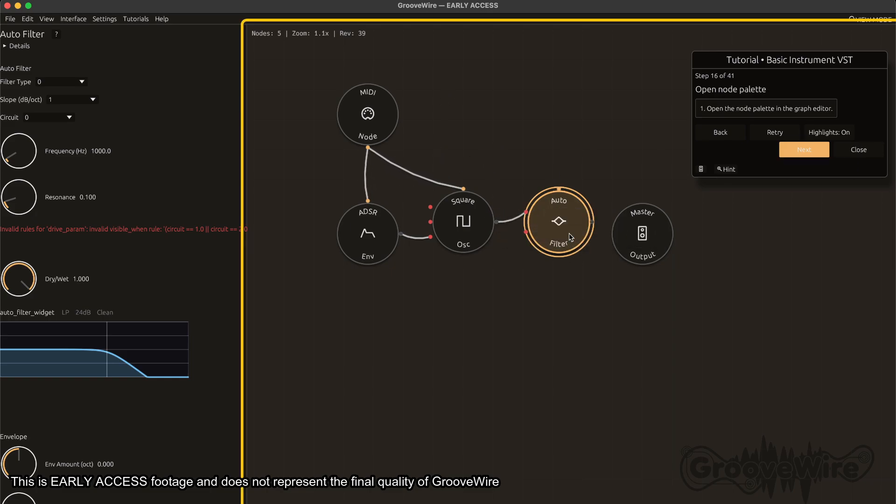
Add a Display node from the analysis category below the Auto Filter and set its Display Mode to 2.
click(706, 272)
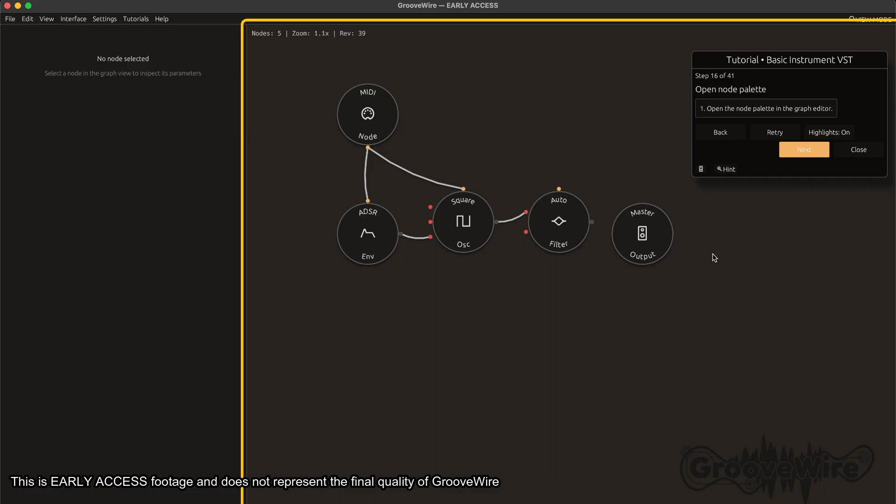
right_click(706, 251)
click(757, 280)
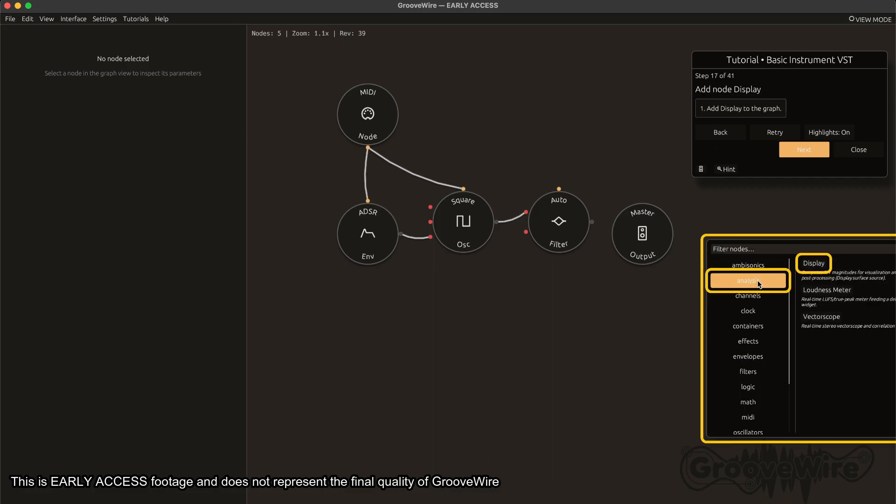
click(815, 264)
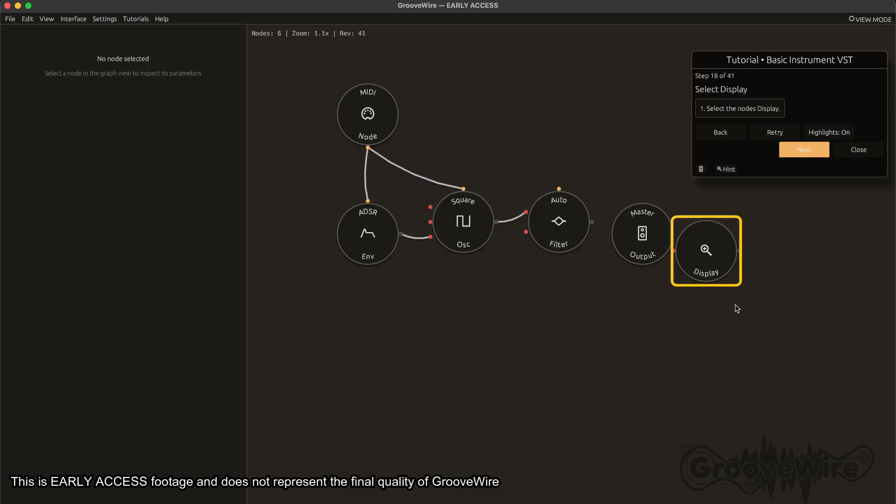
click(694, 266)
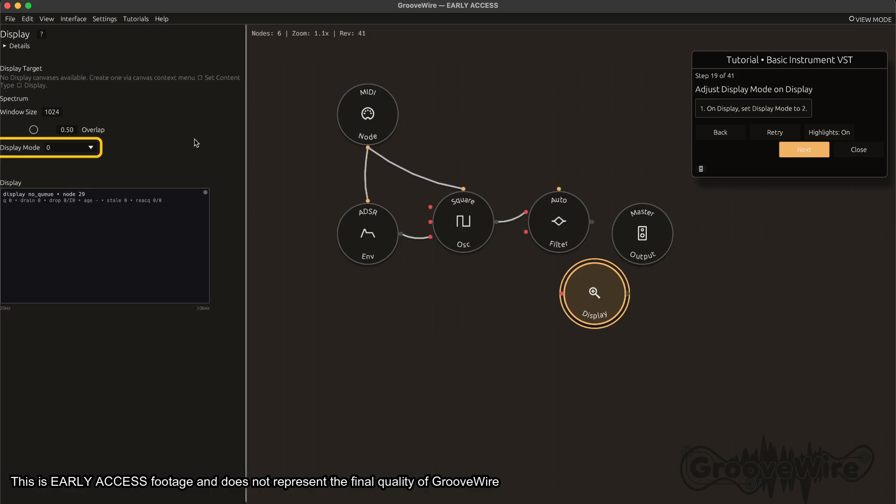
click(74, 148)
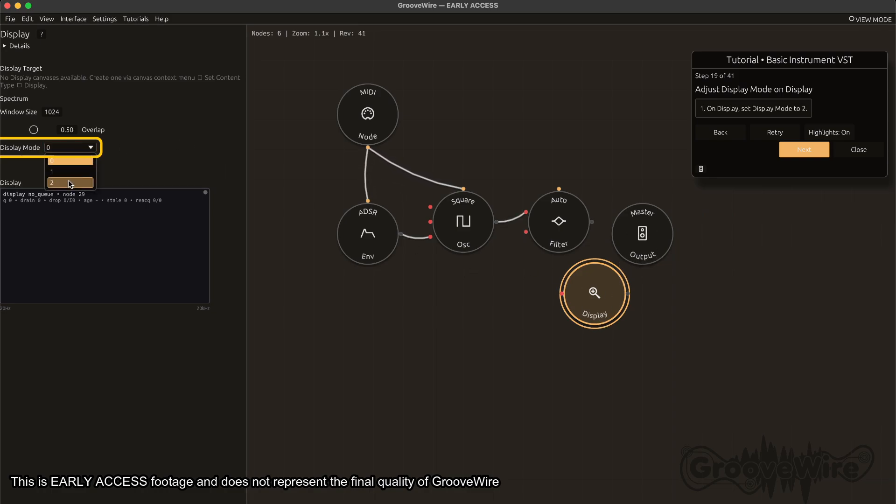
click(72, 183)
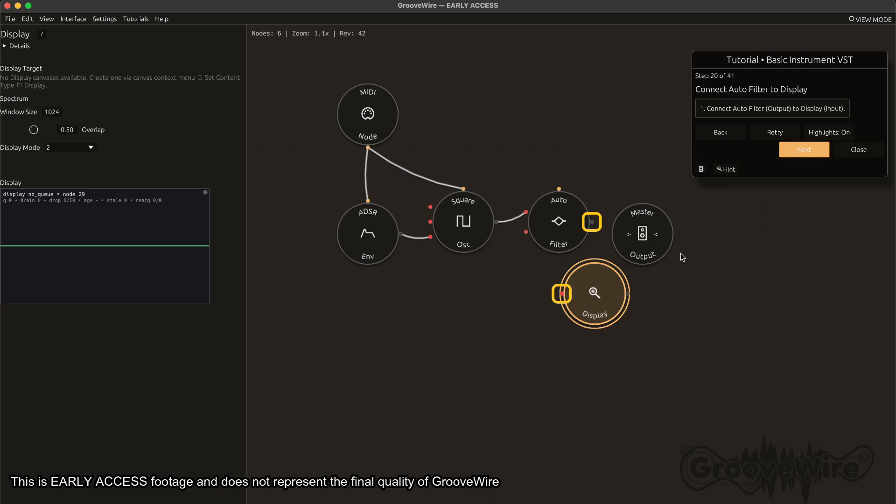
Connect the Auto Filter's Output to the Display's Input, and the Display's Audio Out to the Master Output's Audio Input.
drag(592, 222, 563, 294)
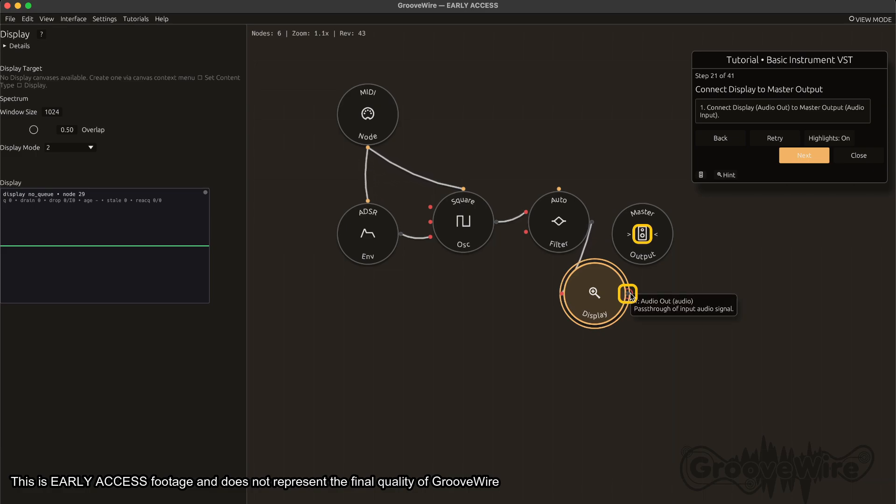
drag(630, 296, 642, 234)
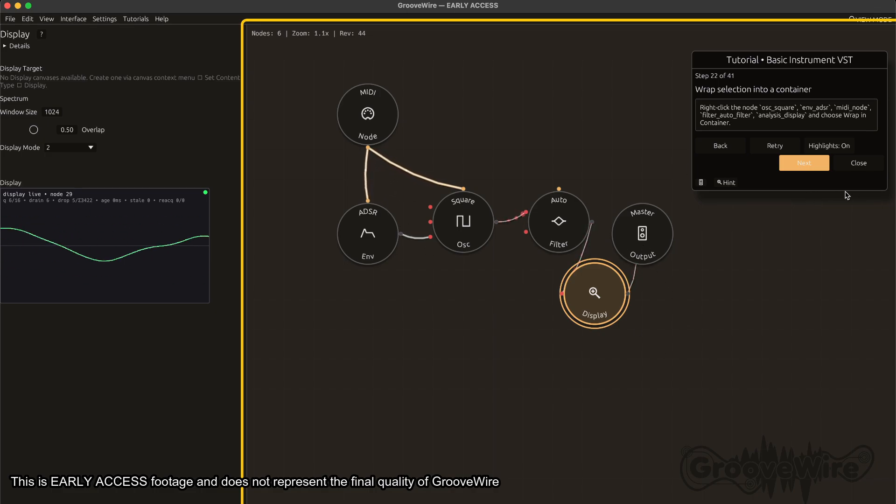
Wrap all nodes except the Master Output into a container and enter that container.
click(430, 262)
drag(284, 78, 601, 395)
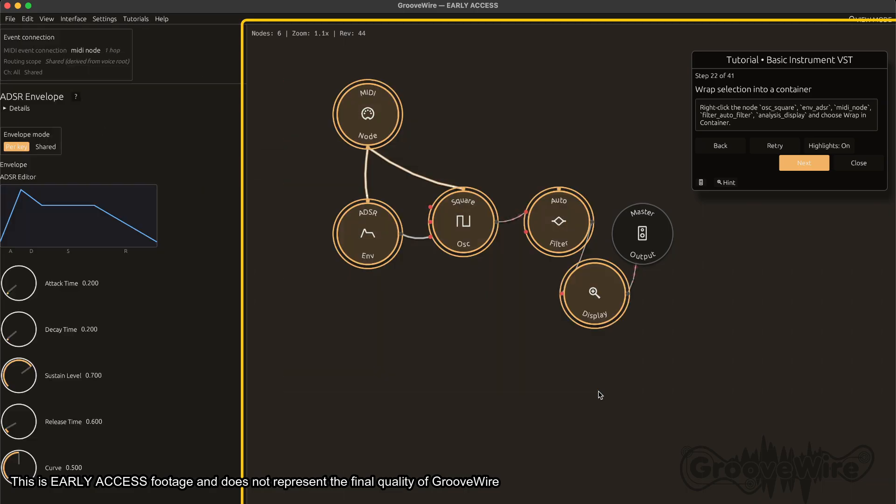
right_click(592, 309)
click(643, 311)
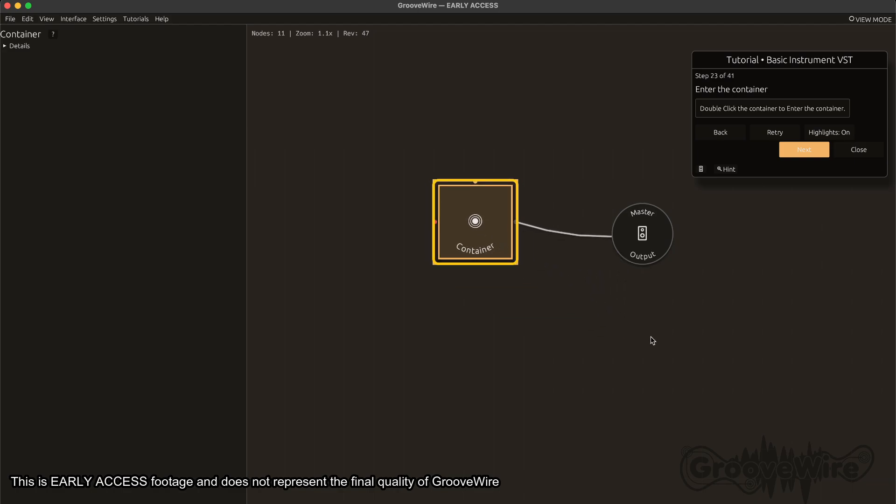
double_click(485, 210)
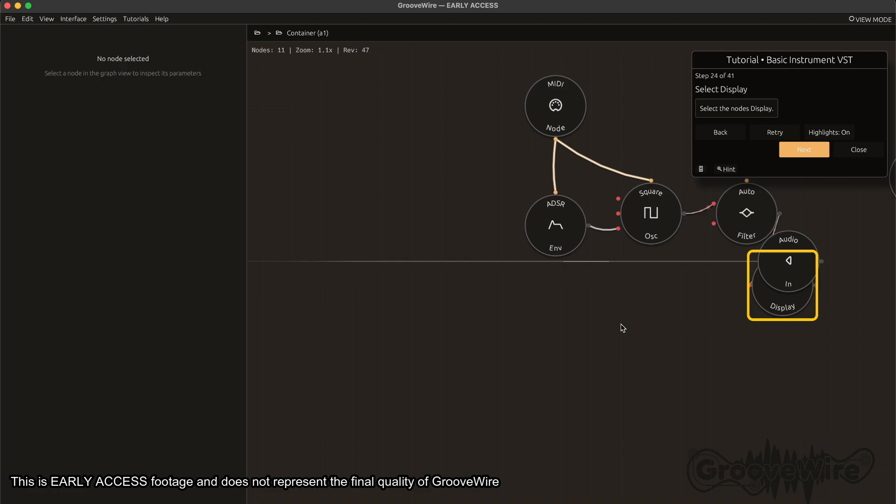
Promote the Display node's display widget to a new interface and move that interface's window clear of the envelope node.
drag(607, 261, 365, 336)
click(576, 310)
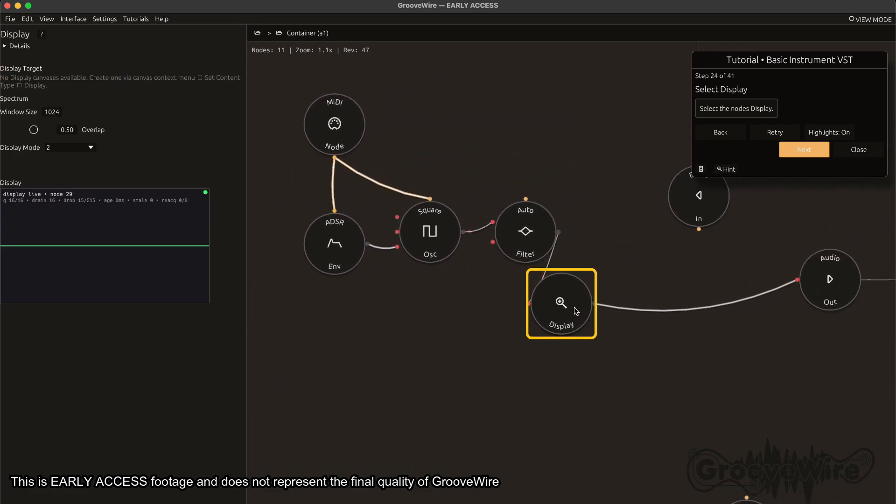
scroll(435, 336, up, 1)
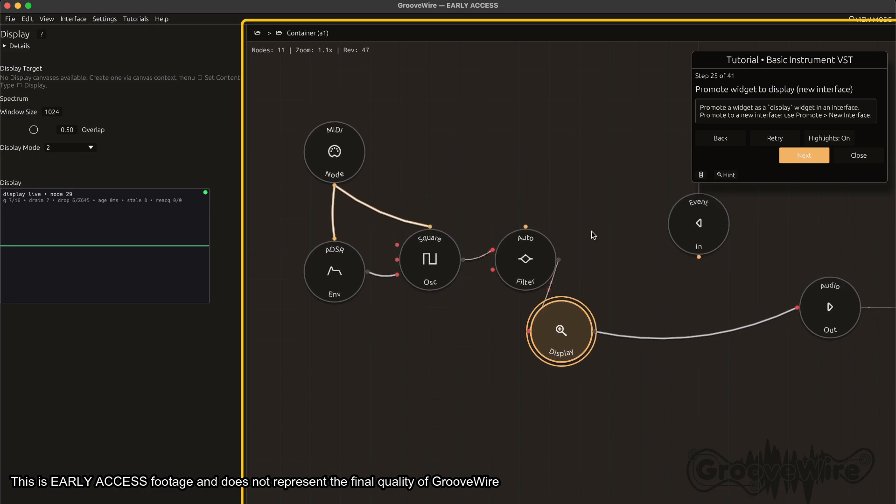
drag(717, 238, 686, 37)
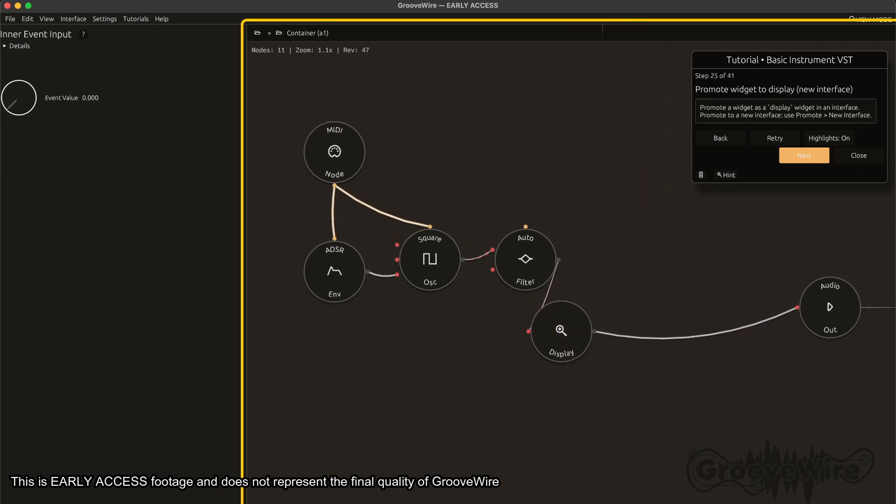
click(573, 330)
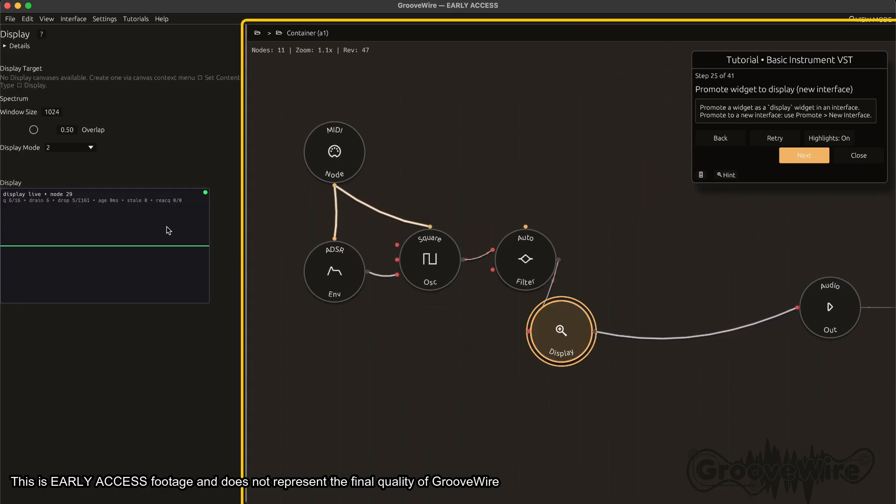
right_click(127, 227)
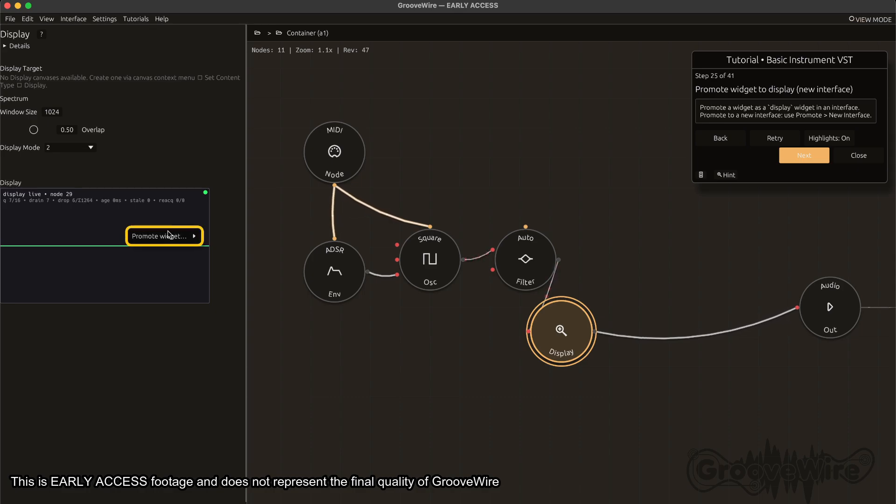
mouse_move(186, 231)
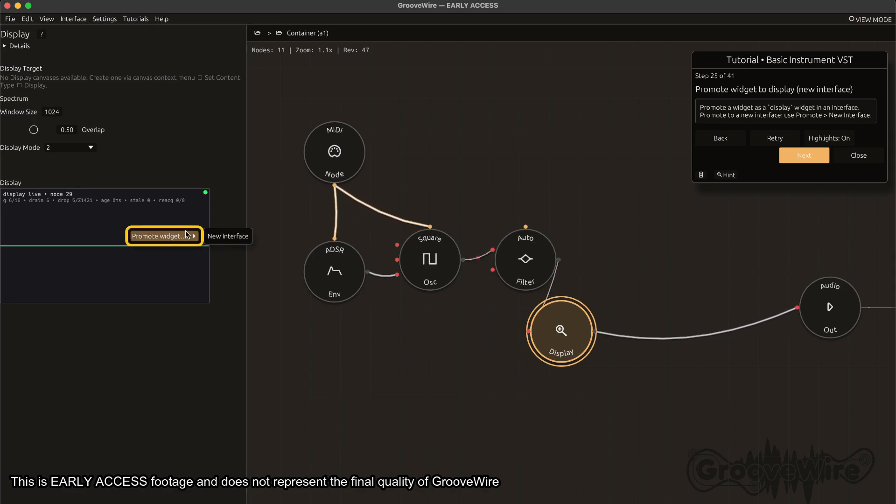
click(234, 236)
drag(408, 139, 773, 186)
Promote the ADSR Envelope's ADSR Editor widget to Interface 1.
click(323, 273)
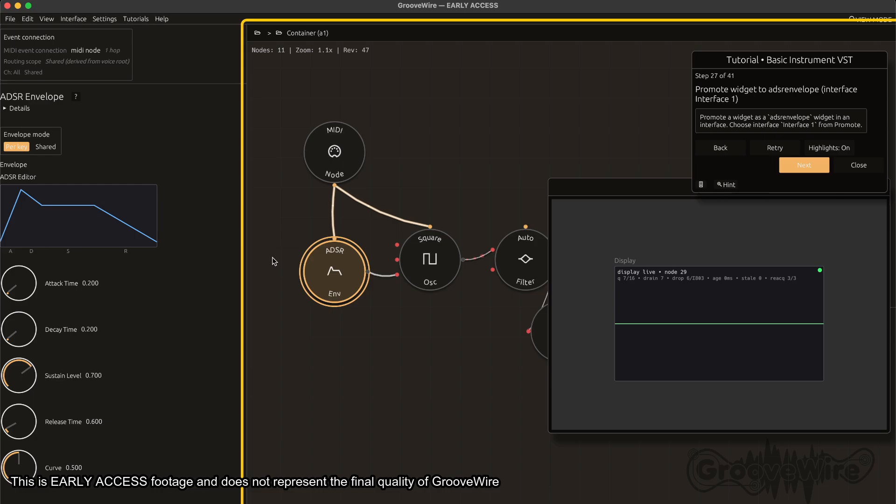
right_click(70, 214)
mouse_move(136, 222)
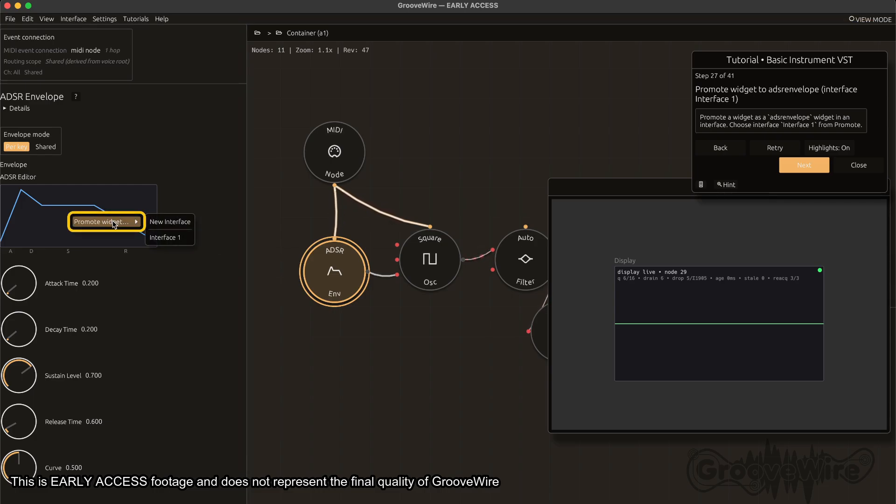
click(187, 242)
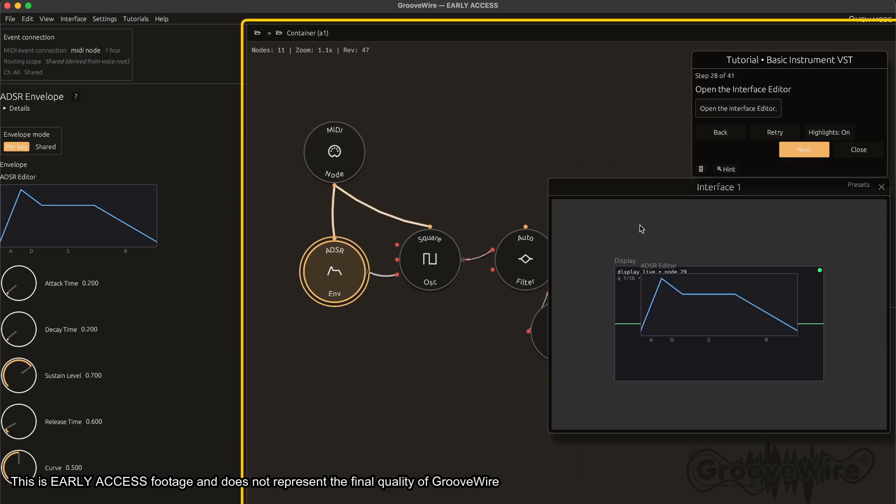
Open the Interface Editor and separate the overlapping widgets, placing the ADSR Editor at about X 298, Y 244, below the Display.
click(73, 18)
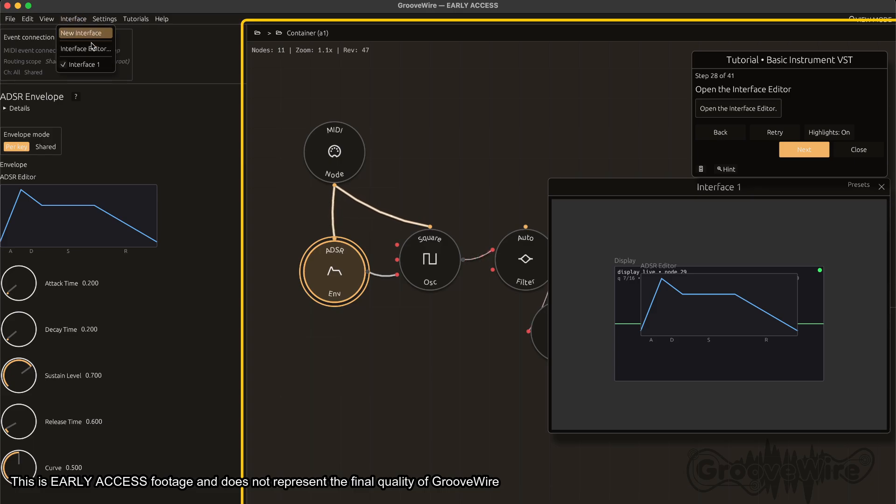
click(92, 48)
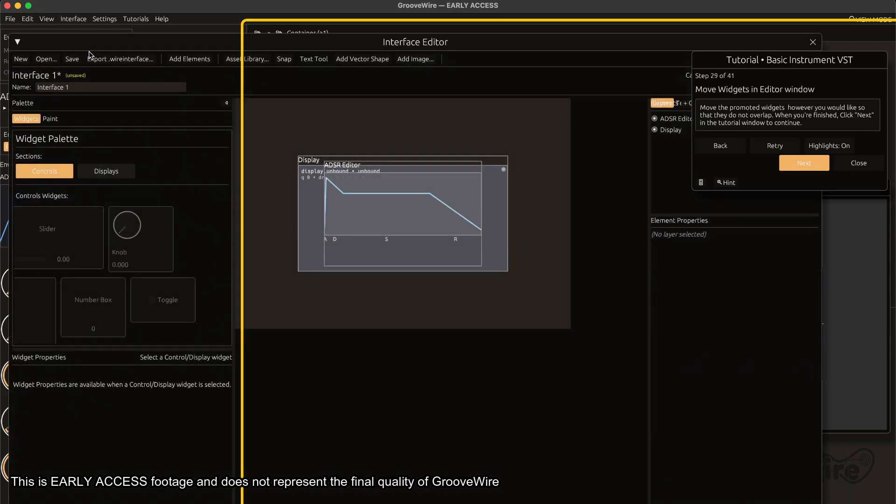
click(402, 201)
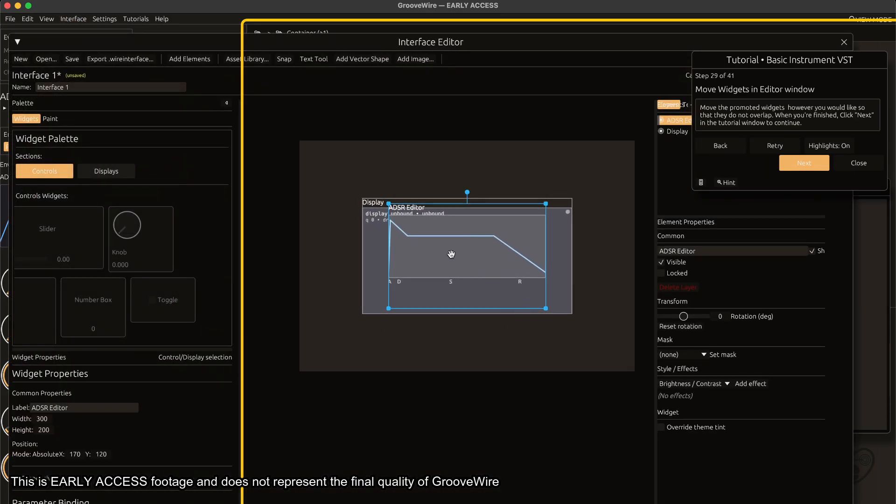
drag(451, 254, 517, 319)
click(481, 241)
drag(481, 242, 533, 188)
Resize the ADSR Editor to about 310 by 148 at X 309, Y 262, and move the Display to about X 224, Y 26.
click(493, 332)
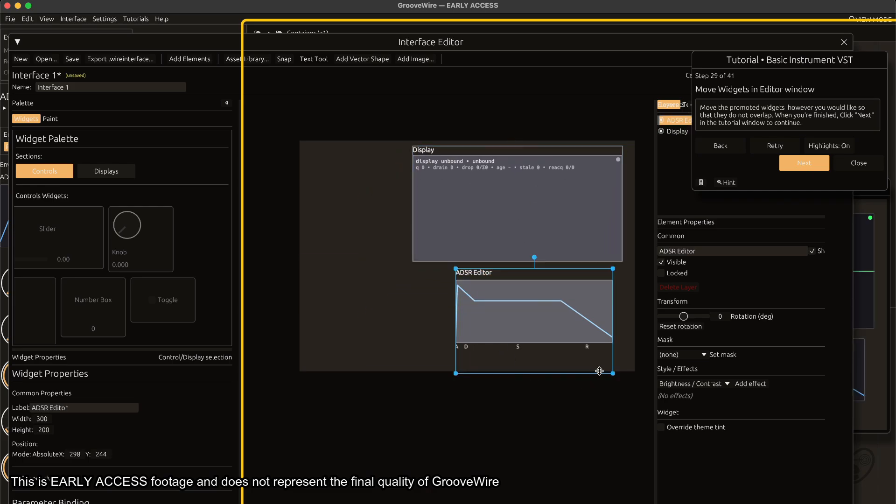
drag(613, 374, 618, 346)
drag(566, 295, 571, 304)
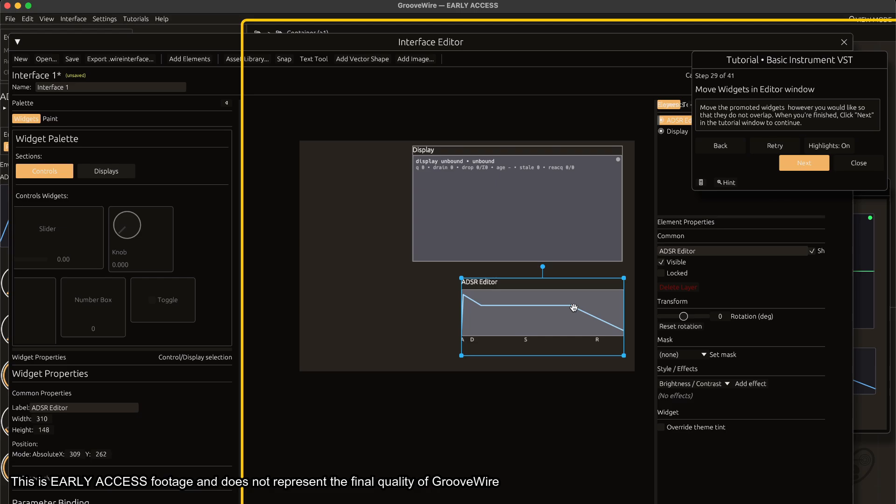
drag(553, 224, 556, 230)
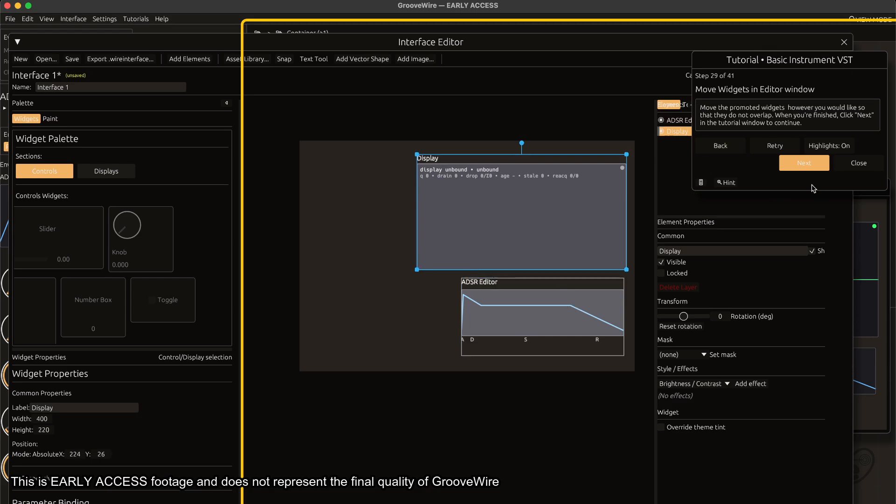
Advance the tutorial past the widget moving and resizing steps, and close the Interface Editor.
click(802, 164)
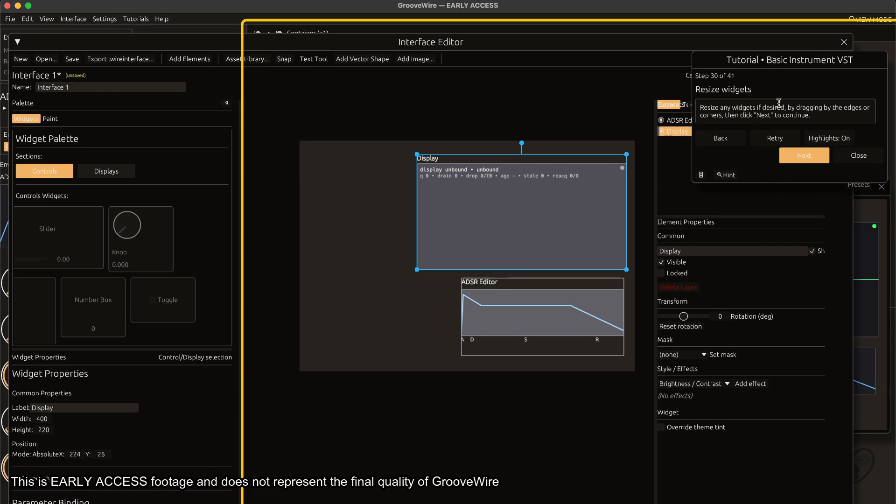
click(803, 156)
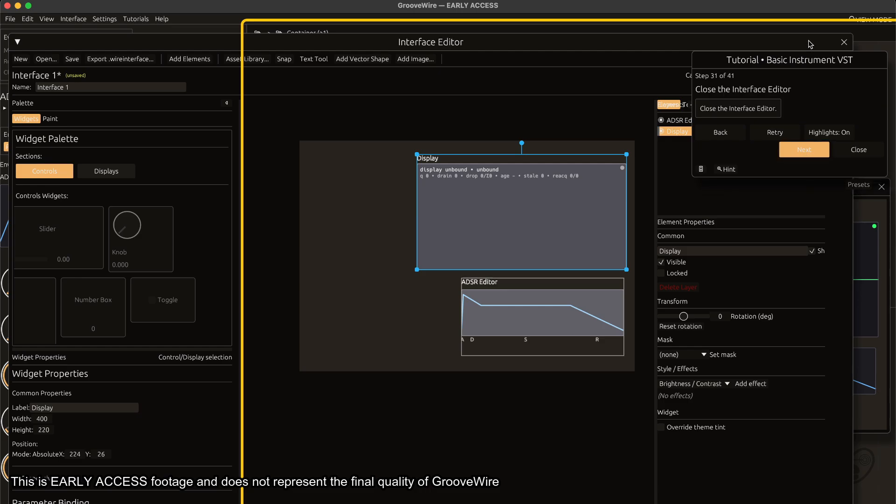
click(845, 42)
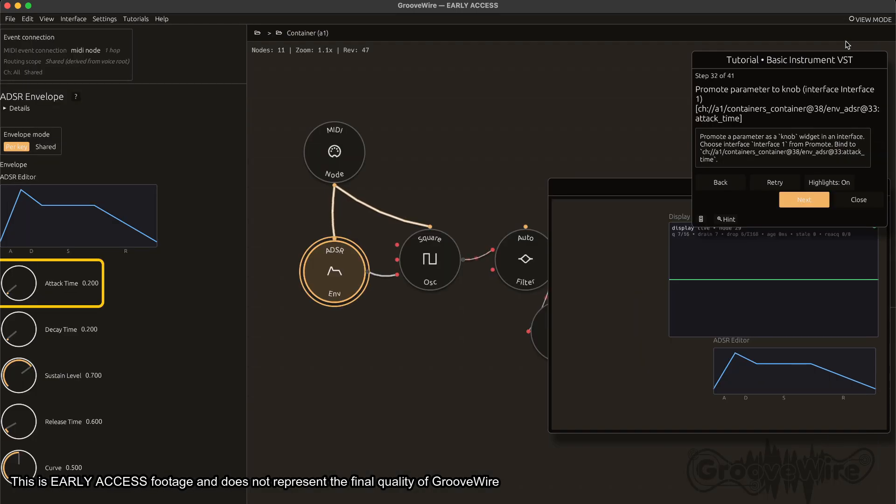
Move the Interface 1 window below the nodes and promote the ADSR Envelope's Attack Time parameter to Interface 1 as a knob.
drag(641, 190, 358, 271)
scroll(413, 166, down, 5)
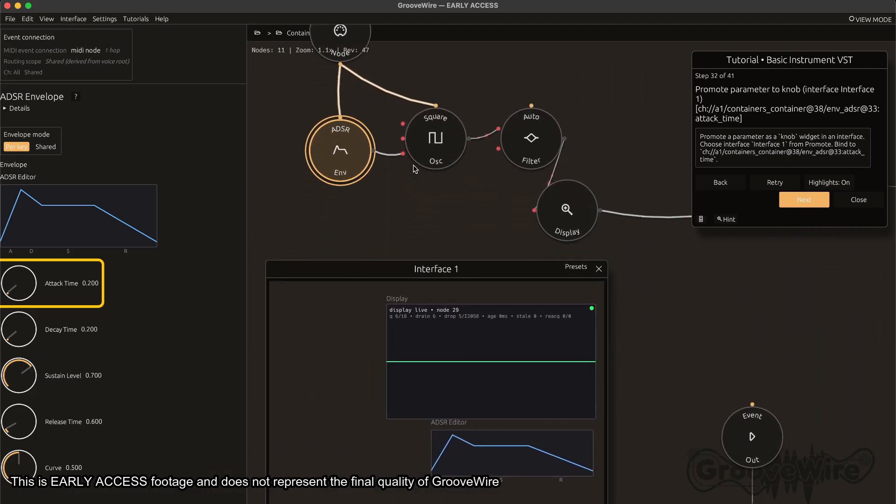
scroll(414, 165, down, 5)
scroll(414, 165, right, 2)
scroll(415, 169, down, 3)
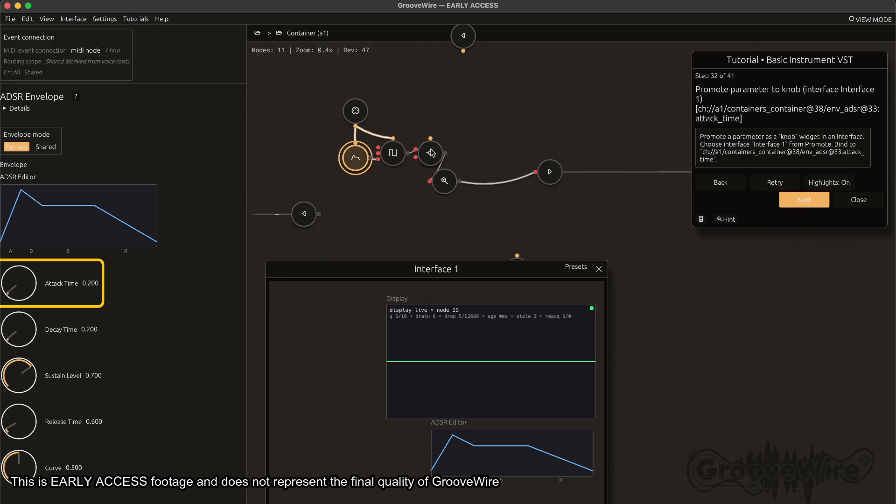
scroll(431, 149, down, 1)
scroll(430, 149, left, 3)
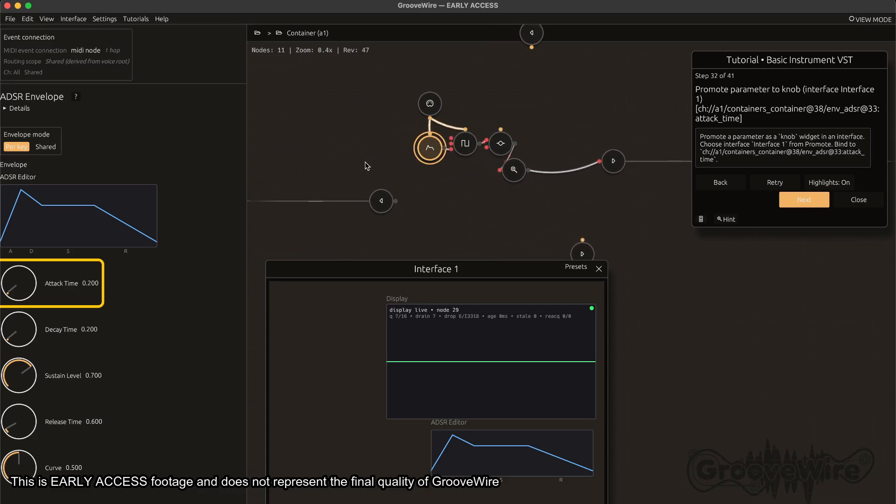
right_click(21, 288)
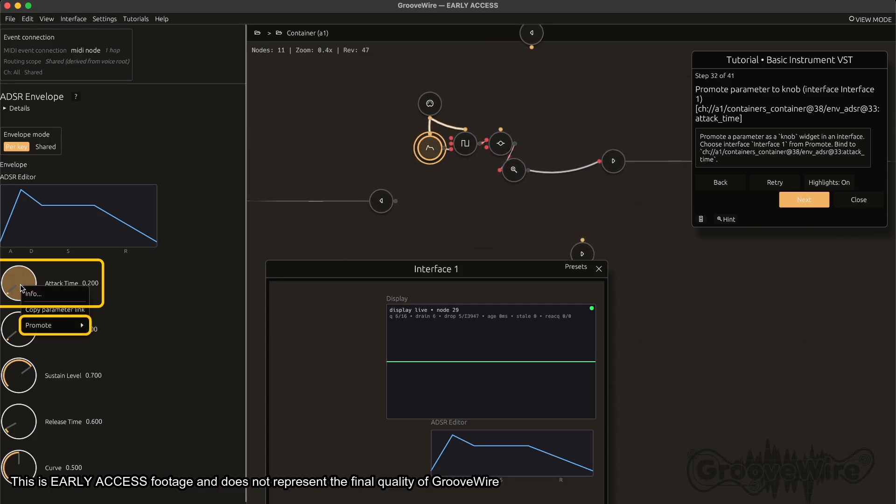
mouse_move(49, 331)
click(112, 341)
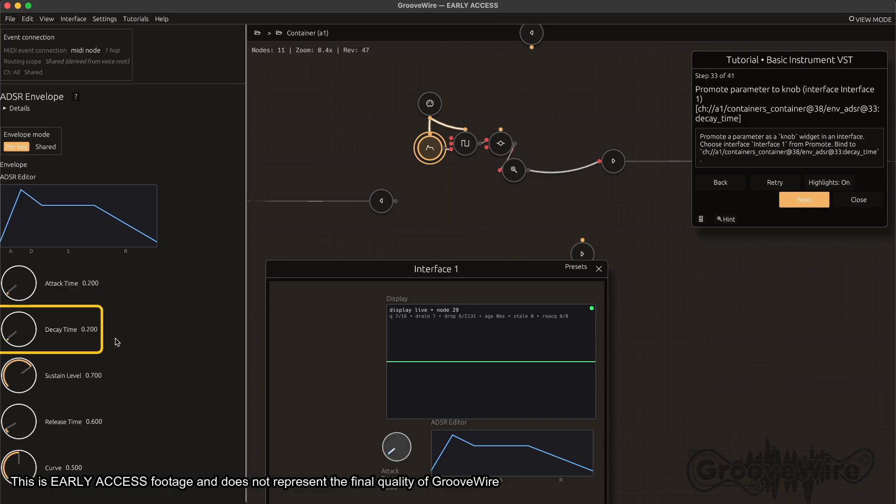
Promote the ADSR Envelope's Decay Time and Sustain Level parameters to Interface 1 as knobs.
right_click(18, 330)
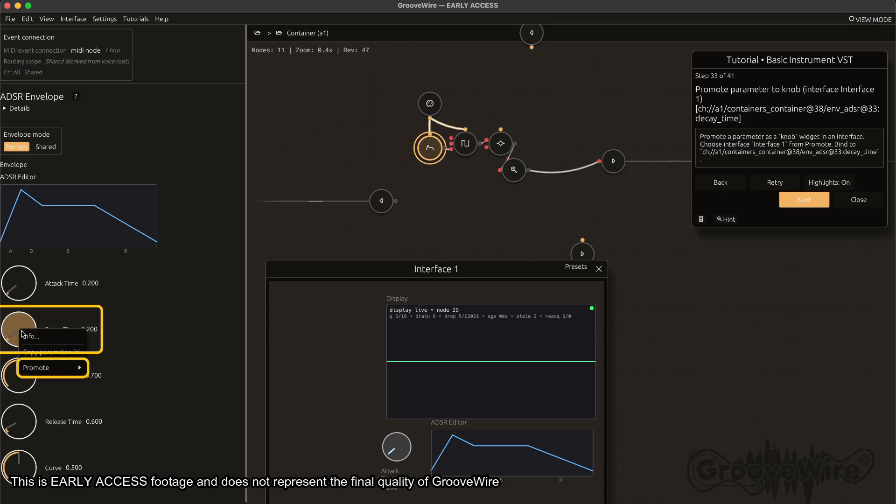
mouse_move(70, 368)
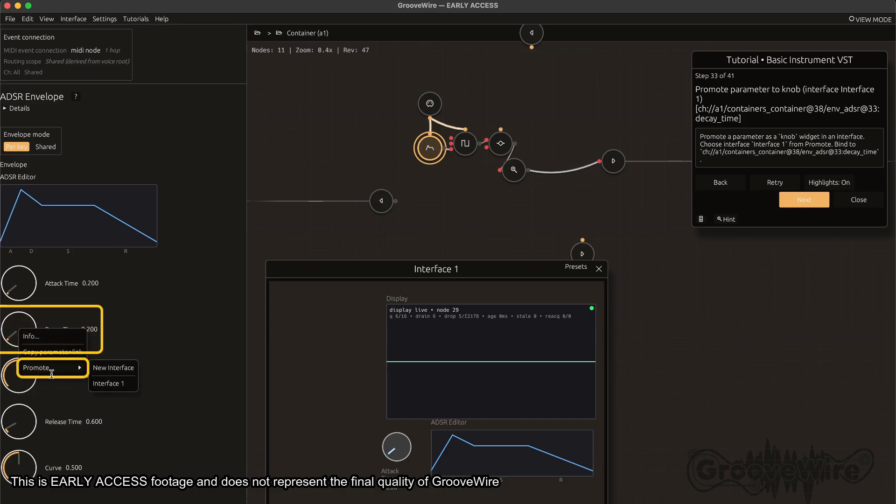
click(126, 383)
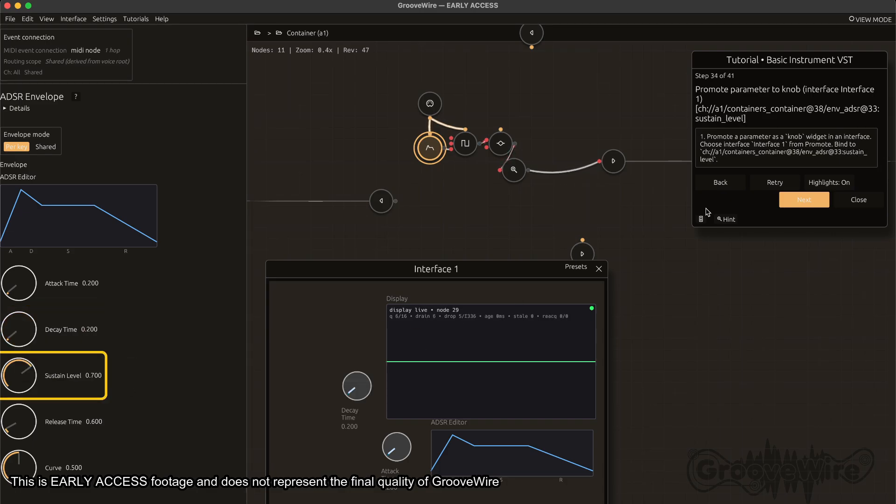
click(727, 219)
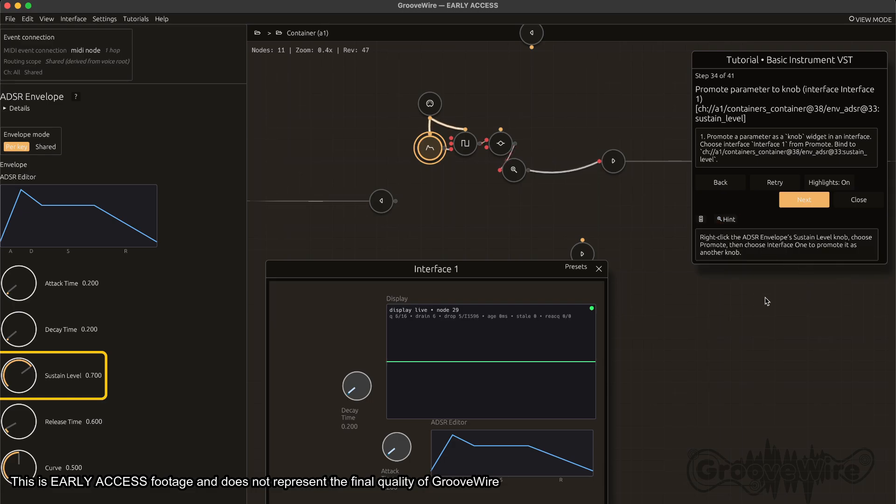
right_click(13, 376)
mouse_move(46, 413)
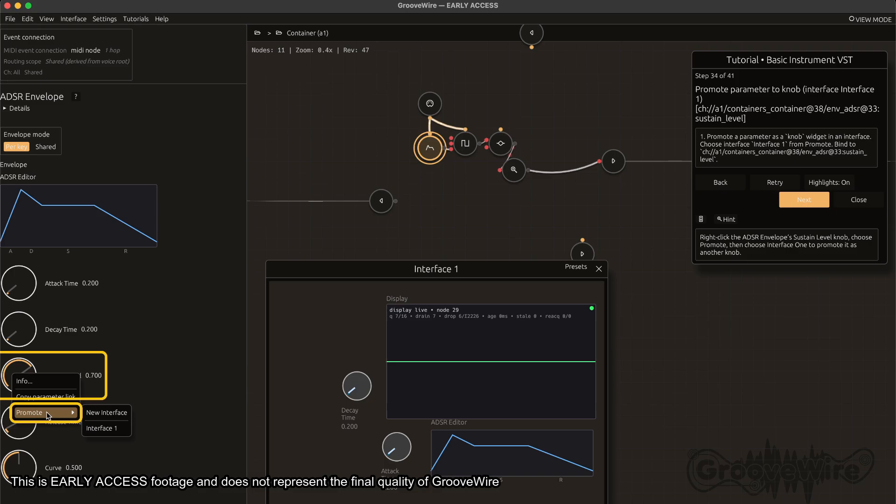
click(123, 429)
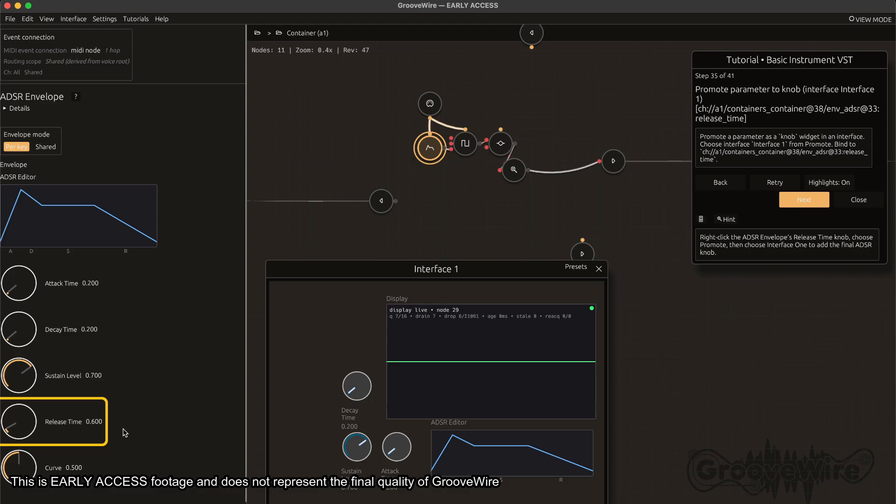
Promote the ADSR Envelope's Release Time parameter to Interface 1 as a knob.
right_click(20, 426)
mouse_move(50, 463)
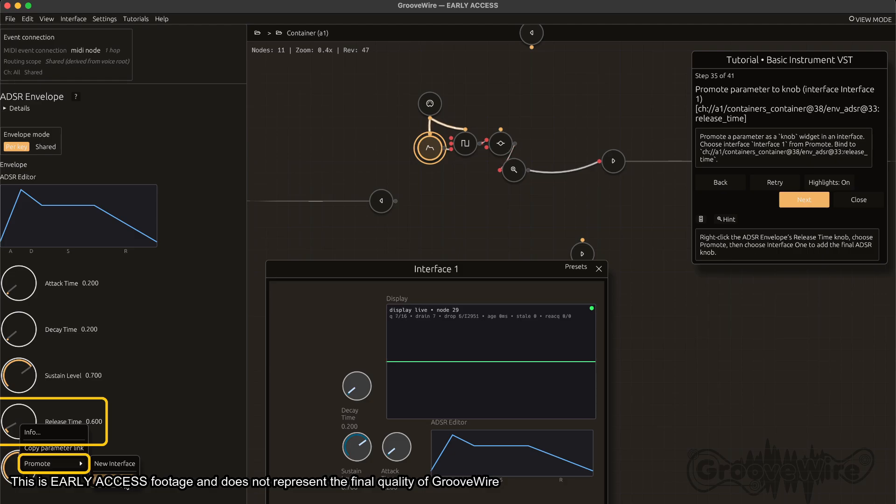
click(127, 486)
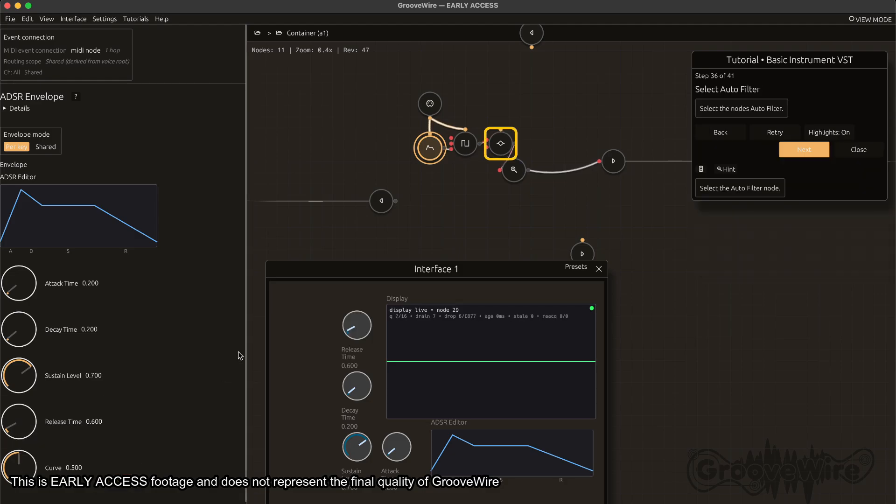
Select the Auto Filter node and promote its Frequency (Hz) parameter to Interface 1 as a knob.
click(508, 149)
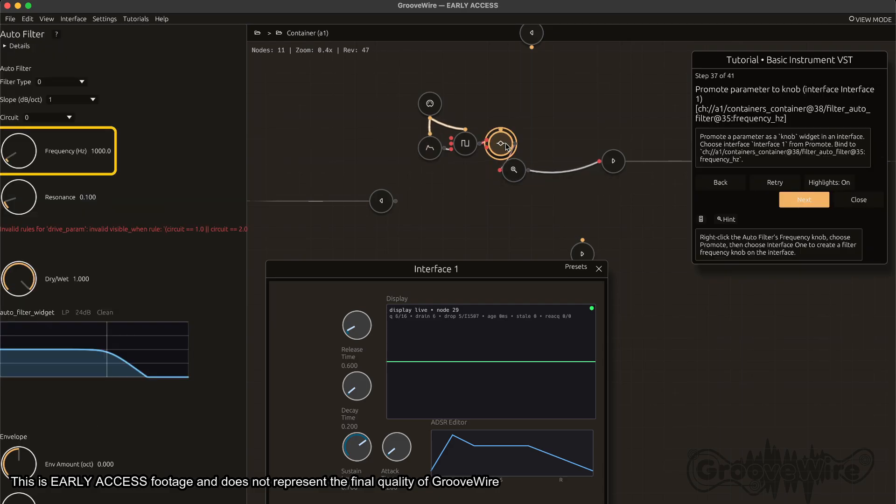
right_click(24, 150)
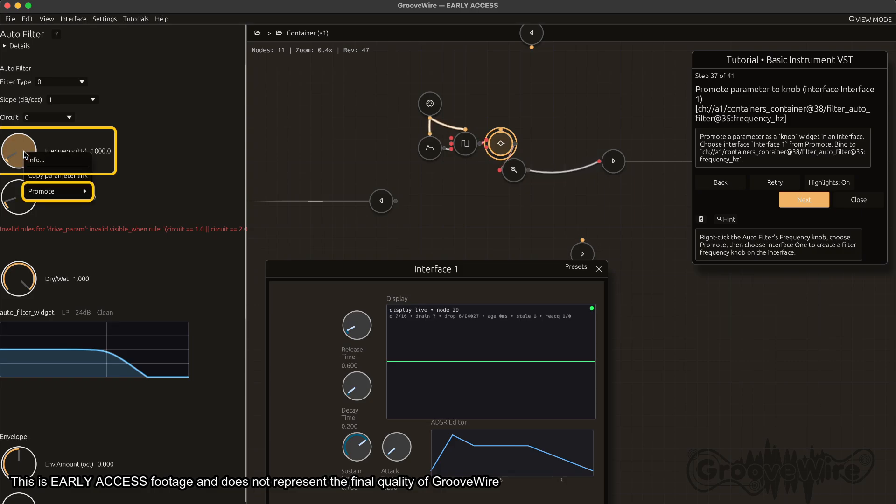
mouse_move(70, 191)
click(113, 201)
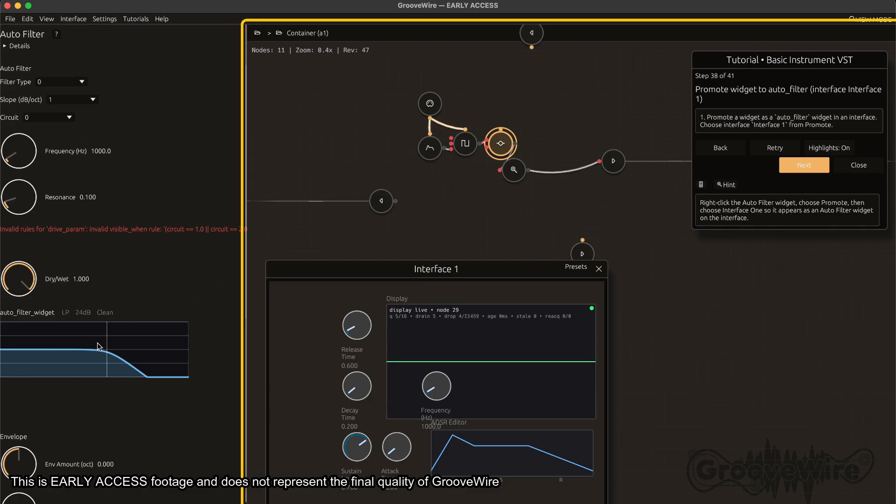
Promote the Auto Filter's response graph widget to Interface 1.
right_click(79, 362)
mouse_move(115, 367)
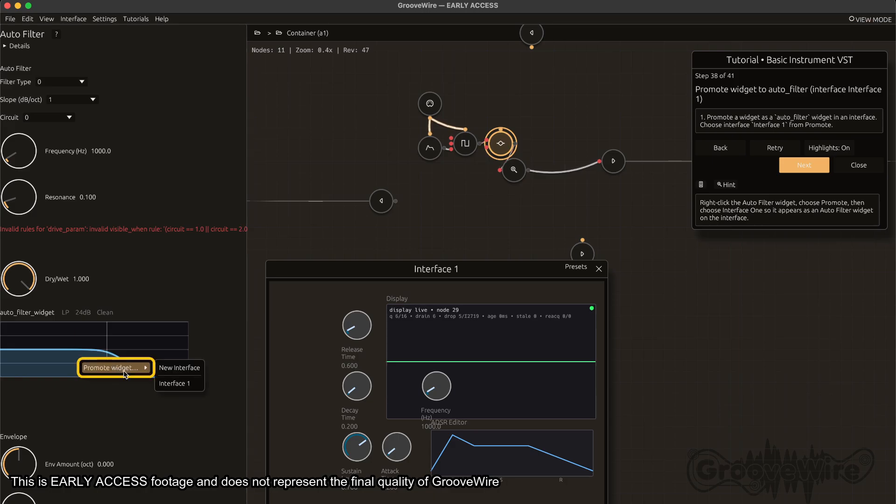
click(178, 383)
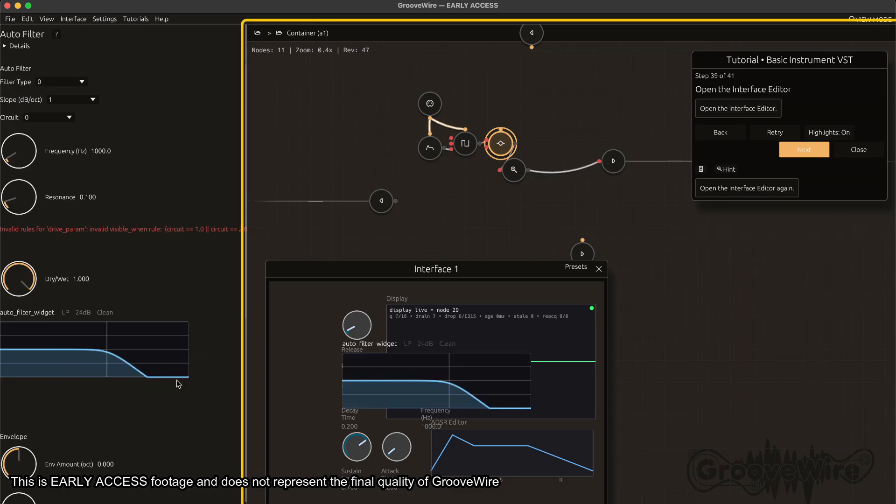
Open the Interface Editor, shrink the Attack Time and Decay Time knobs and place them side by side next to the ADSR Editor.
click(74, 19)
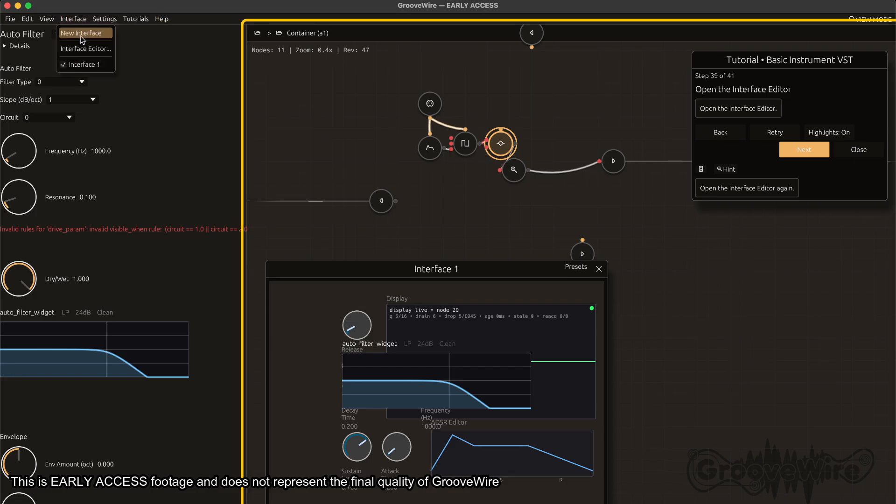
click(86, 49)
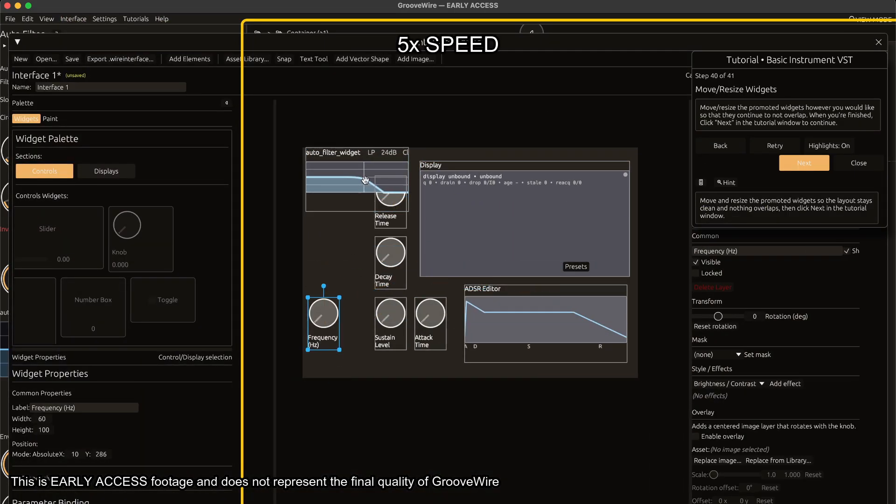
click(430, 318)
drag(380, 349, 390, 341)
mouse_move(401, 314)
mouse_down()
mouse_move(416, 302)
mouse_move(390, 302)
mouse_up()
click(356, 262)
drag(340, 289, 347, 287)
drag(351, 242, 405, 291)
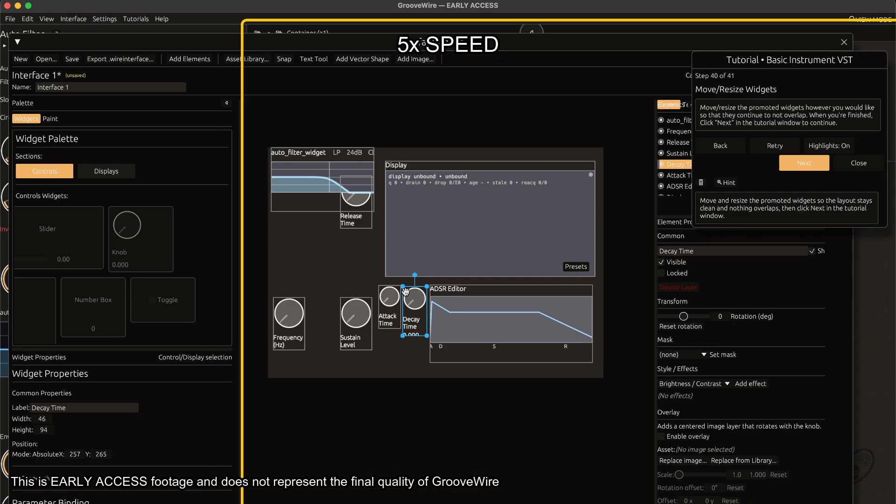
Shorten the Display widget and move the ADSR Editor and its neighbouring Attack Time and Decay Time knobs up beneath it.
click(389, 301)
drag(358, 327, 389, 358)
click(353, 198)
drag(596, 276, 597, 253)
drag(495, 308, 495, 279)
drag(416, 298, 392, 280)
Resize the Sustain Level and Release Time knobs and place them below Attack Time and Decay Time, moving the auto filter widget clear of them.
drag(387, 355, 415, 338)
drag(434, 369, 430, 382)
drag(415, 339, 352, 199)
drag(307, 190, 304, 246)
drag(359, 189, 406, 345)
drag(419, 388, 419, 398)
drag(405, 346, 417, 339)
drag(352, 197, 391, 339)
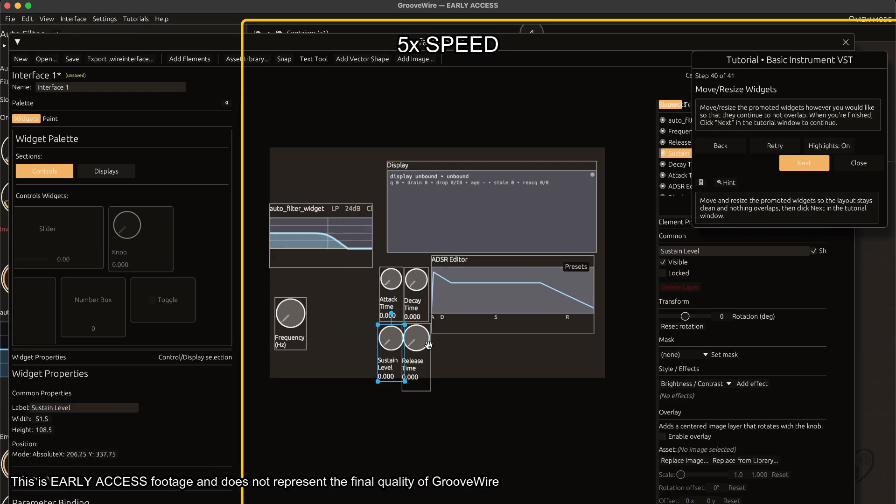
click(422, 348)
drag(430, 391, 420, 364)
Move the auto filter widget up beside the Display, enlarge it and relabel it Auto Filter.
drag(332, 224, 342, 183)
drag(280, 225, 272, 250)
text(Auto Filte)
drag(717, 251, 676, 252)
text(r)
Hide the Display widget's label and shorten the ADSR Editor's label to ADSR.
click(491, 215)
click(511, 299)
key(BackSpace)
Make the Frequency (Hz) knob's frame taller, then finish and close the tutorial and reposition the Interface 1 window.
click(290, 322)
drag(308, 350, 307, 361)
click(814, 165)
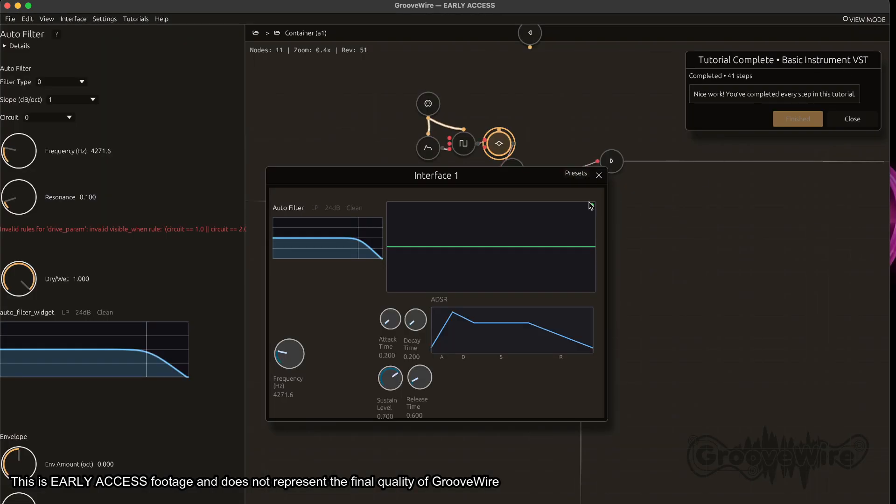
click(852, 119)
drag(510, 181, 521, 223)
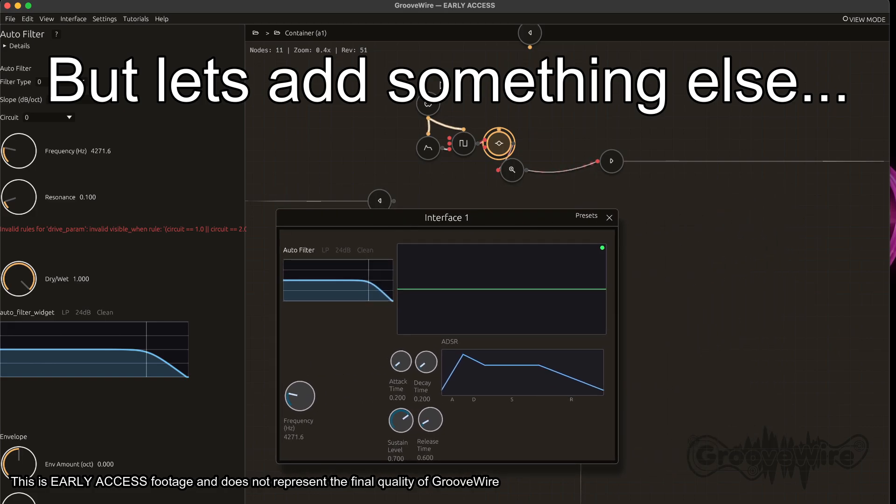
Reopen the Interface Editor and add the image space-wallpaper-stars-background.gif to Interface 1.
click(74, 19)
click(84, 48)
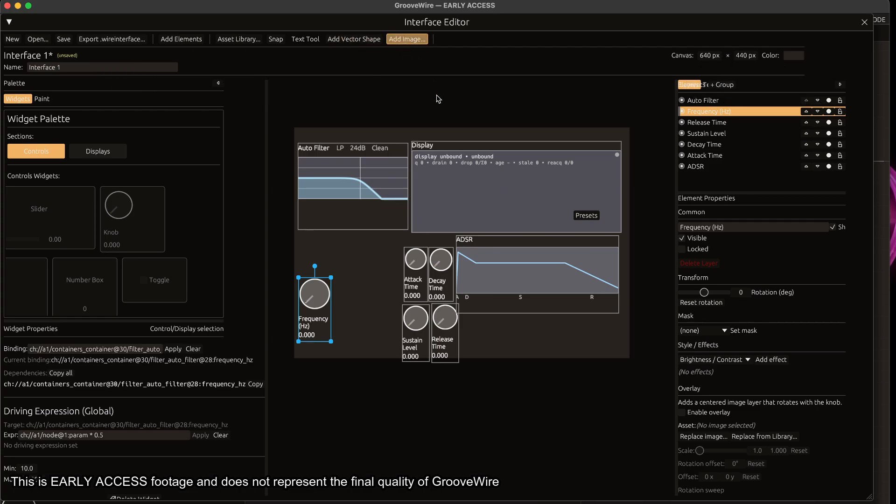
double_click(374, 166)
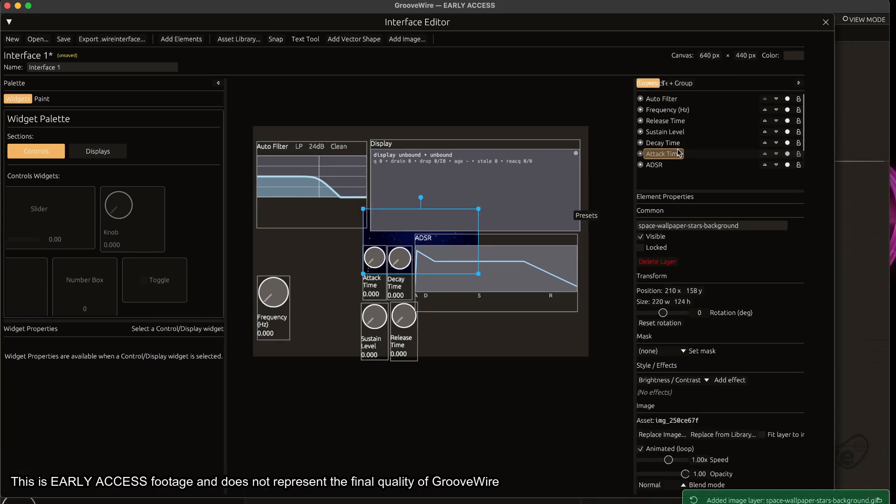
Send the stars image behind all widgets and stretch it across the whole canvas at about 638 w by 446 h.
click(411, 239)
drag(420, 238, 288, 154)
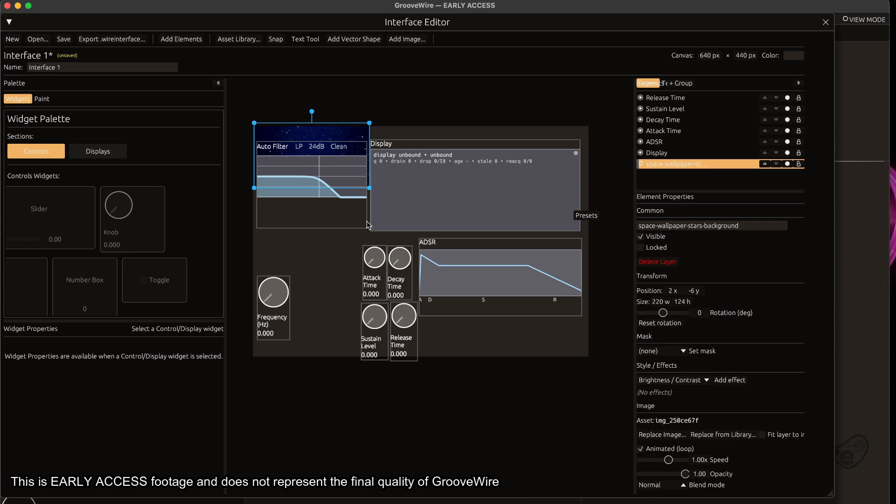
drag(368, 189, 588, 356)
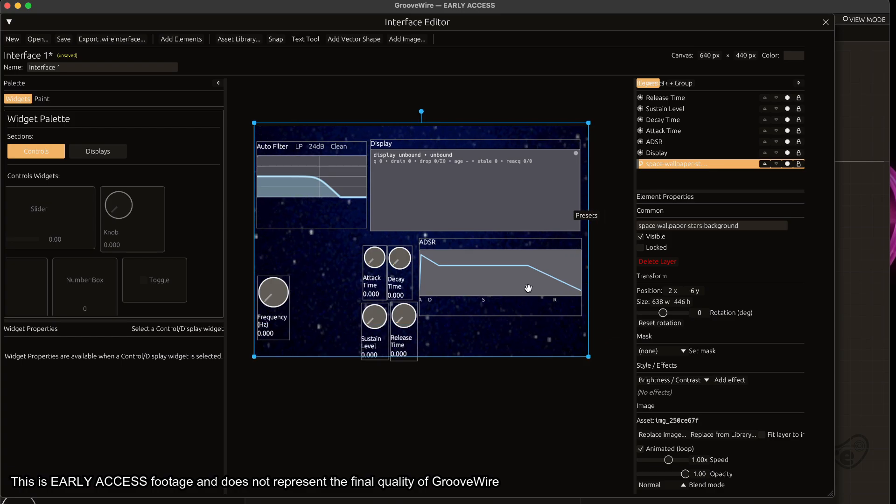
Close the Interface Editor and try the Interface 1 knobs, setting Frequency to about 1163.5 Hz, Attack Time to 0.769 and Decay Time to 0.694.
click(826, 22)
drag(485, 220, 573, 223)
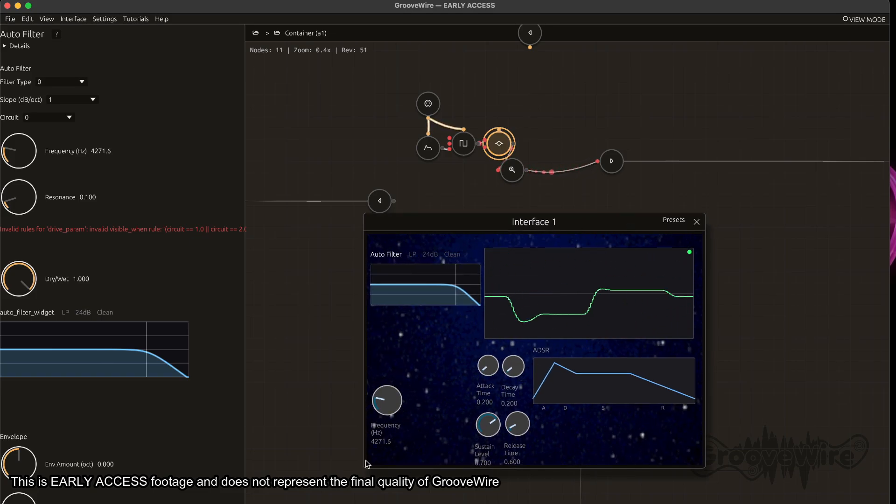
drag(387, 385, 377, 456)
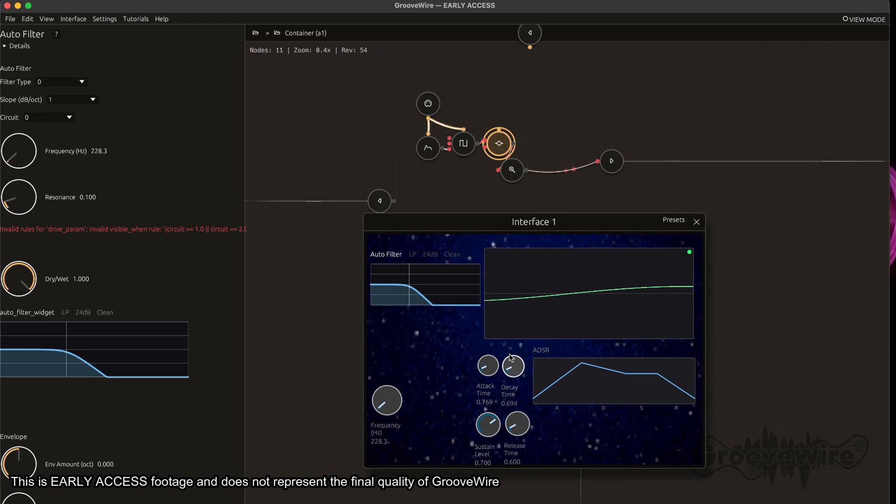
drag(390, 396, 387, 379)
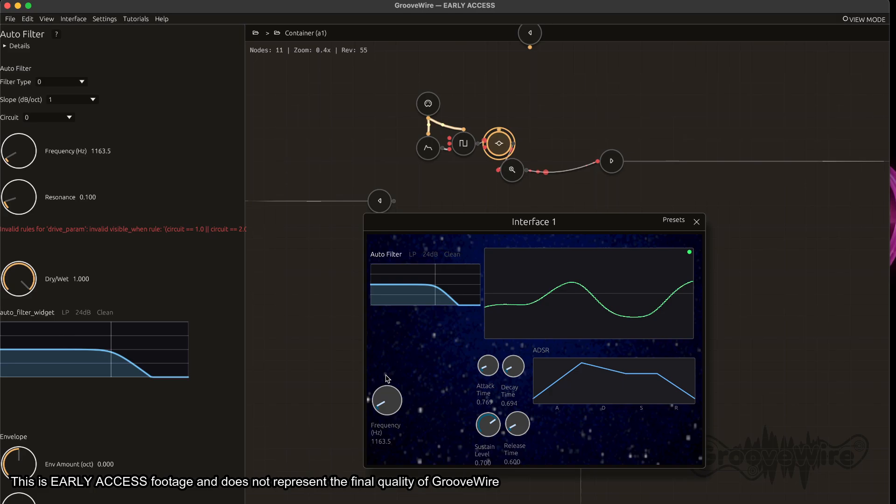